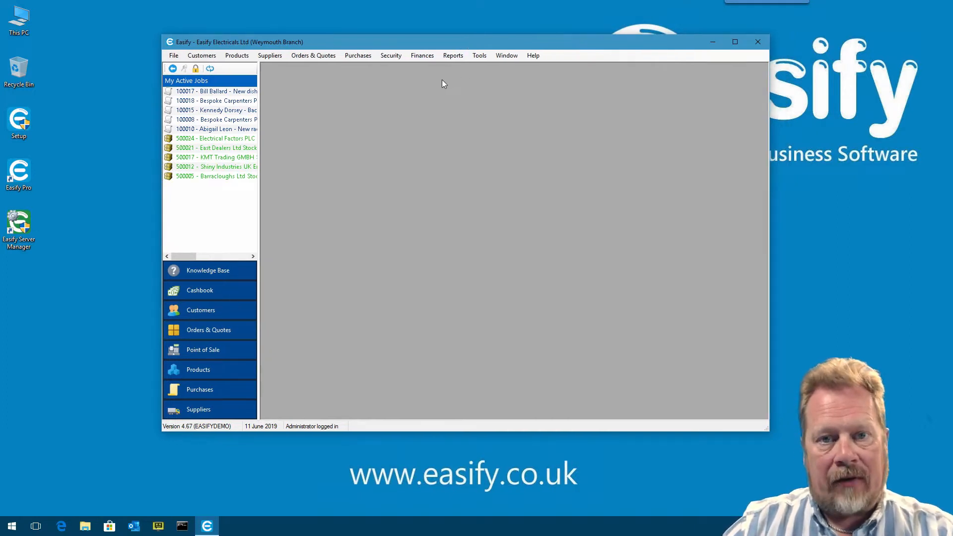
- Open the list of VAT returns and enlarge its window to show the full Comments column
left_click(422, 56)
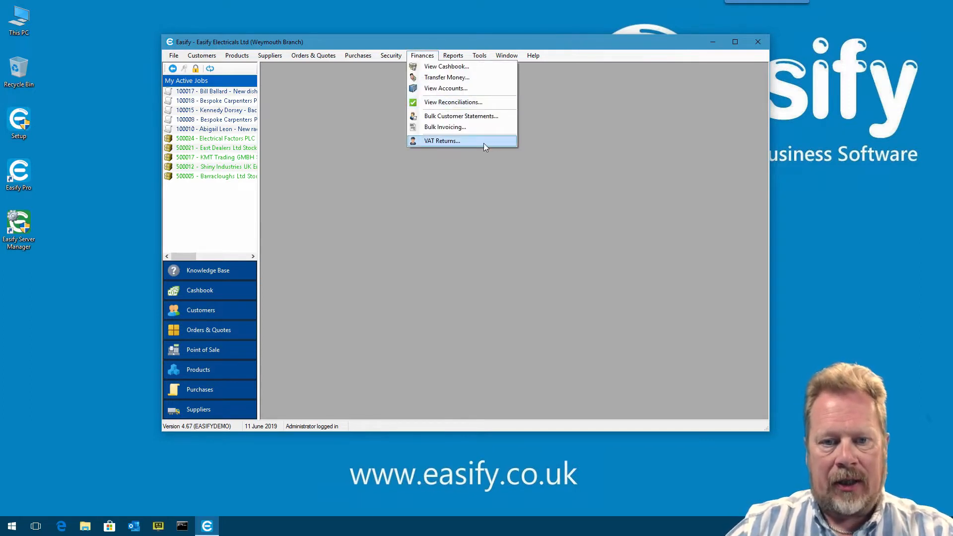
left_click(468, 142)
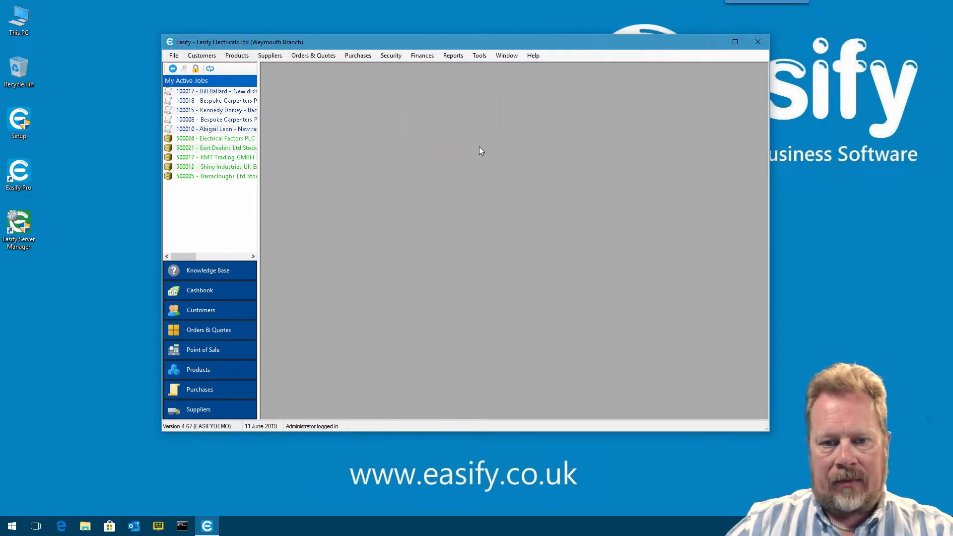
left_click_drag(498, 201, 487, 98)
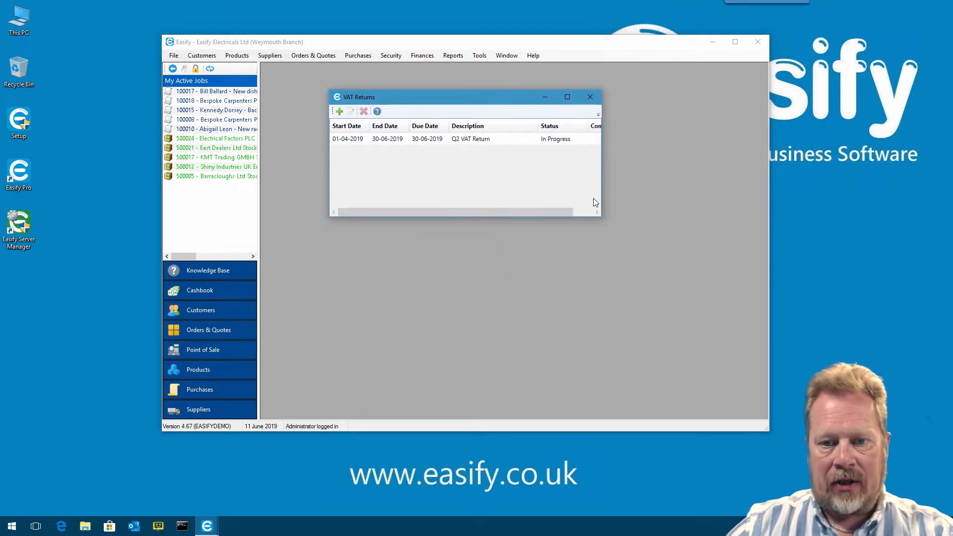
left_click_drag(602, 219, 681, 245)
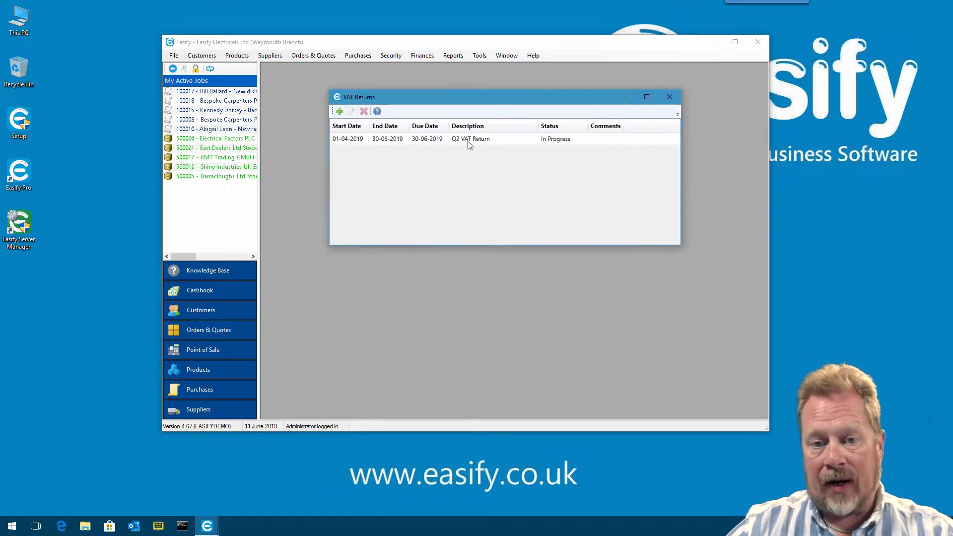
left_click_drag(463, 100, 476, 103)
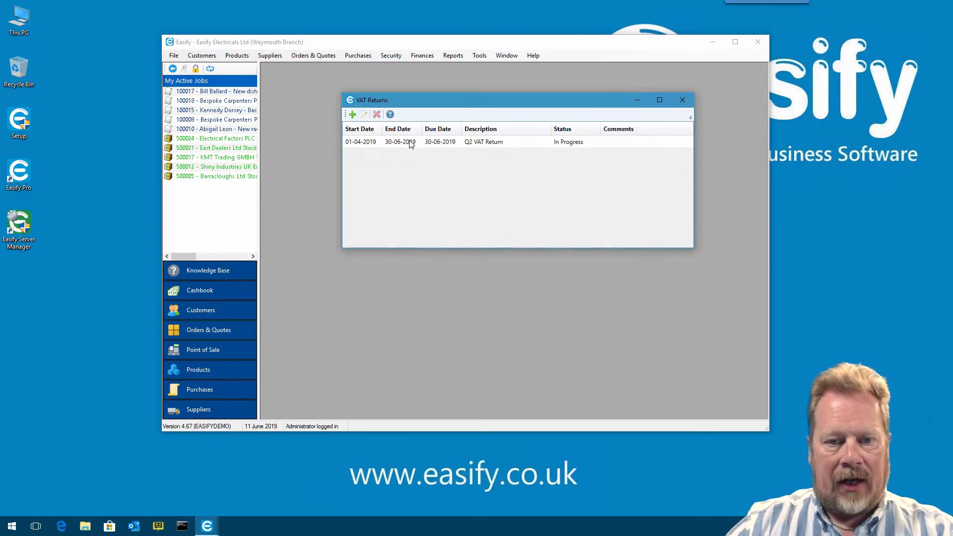
- Open the Q2 VAT Return, review its dates, VAT scheme and nine box figures, and close it along with the returns list
double_click(410, 143)
left_click_drag(412, 141, 409, 96)
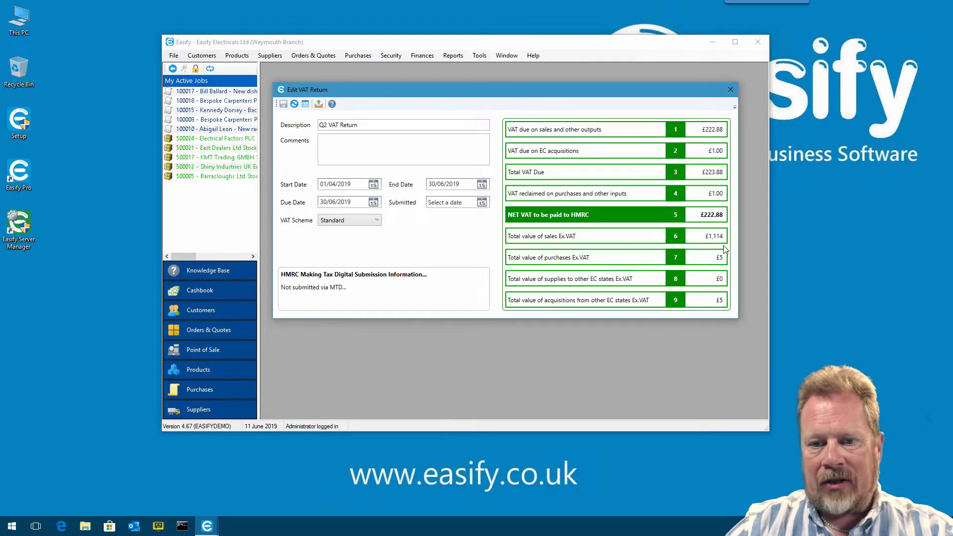
left_click_drag(530, 86, 534, 89)
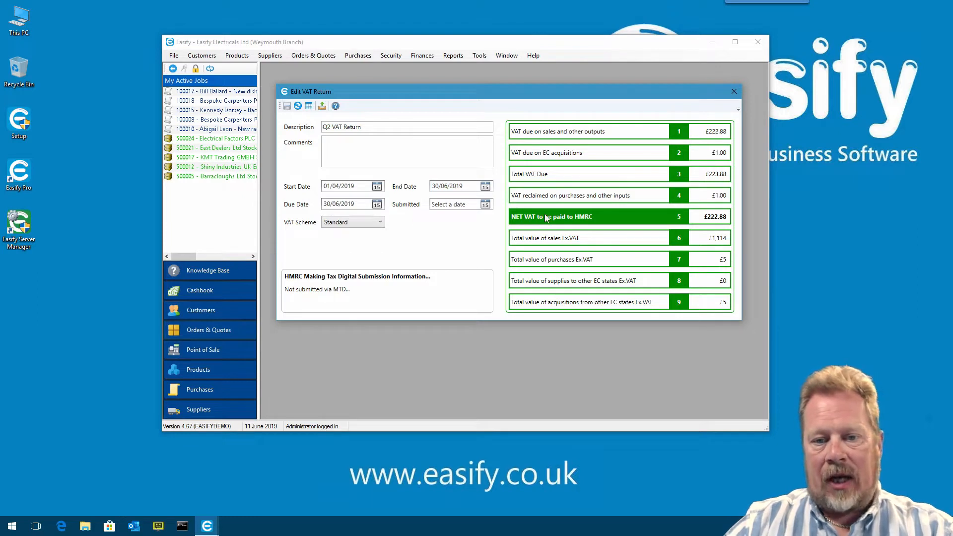
left_click_drag(495, 89, 500, 100)
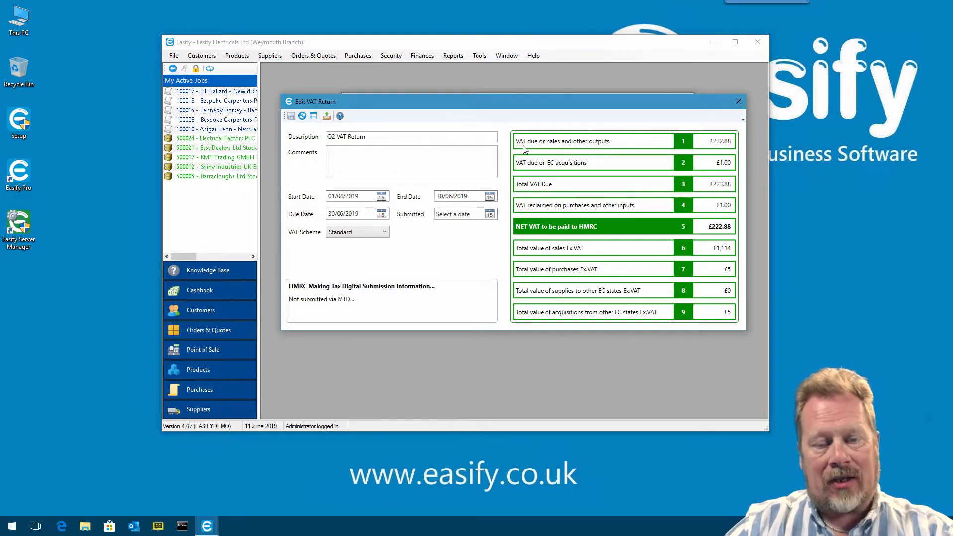
left_click_drag(534, 104, 543, 108)
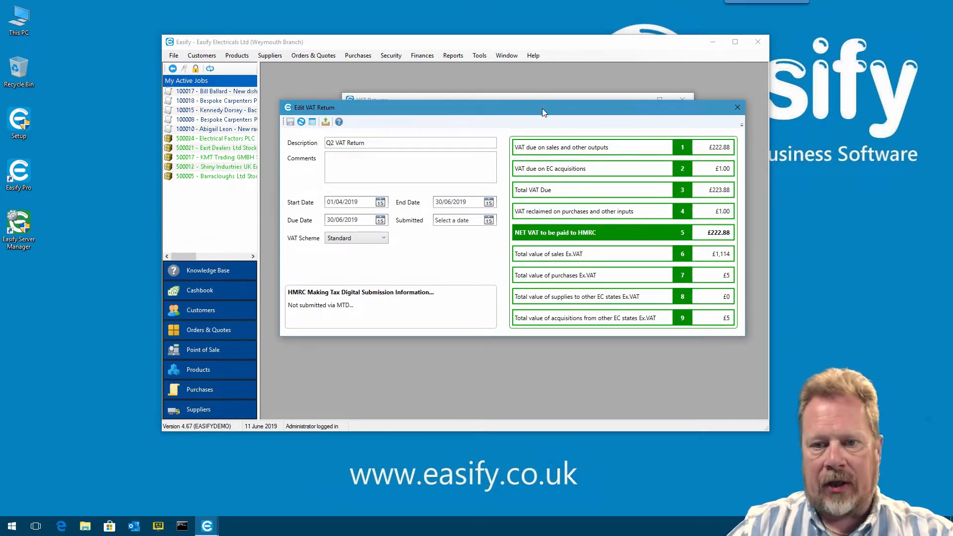
left_click_drag(542, 109, 546, 112)
left_click_drag(606, 116, 583, 102)
left_click(738, 112)
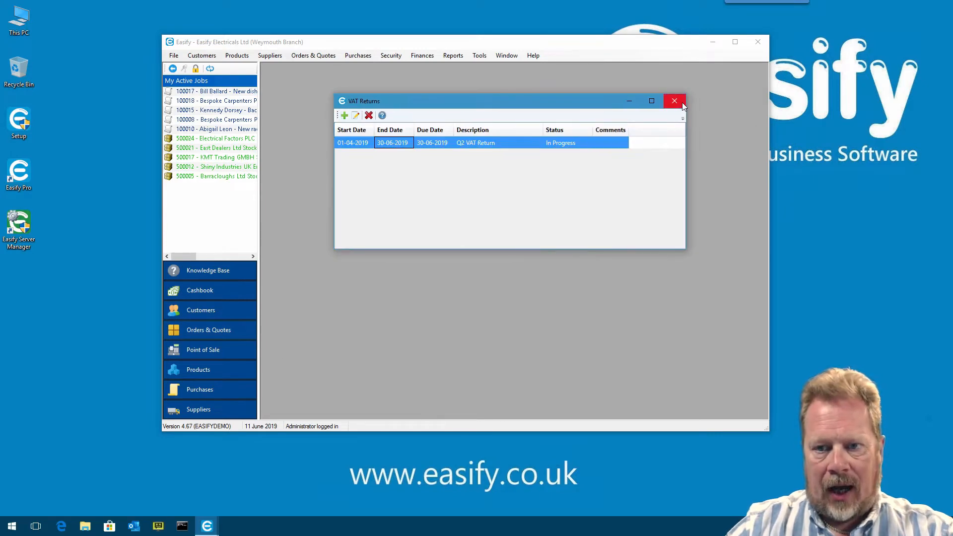
left_click(674, 101)
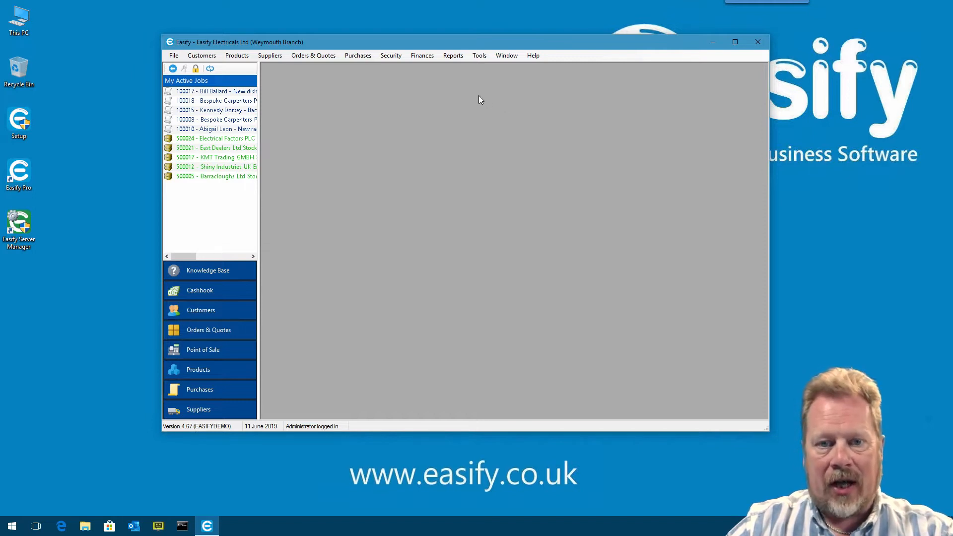
- Review the VATable flags of the purchase types in the program options, down to VAT Liability, and leave without saving
left_click(480, 55)
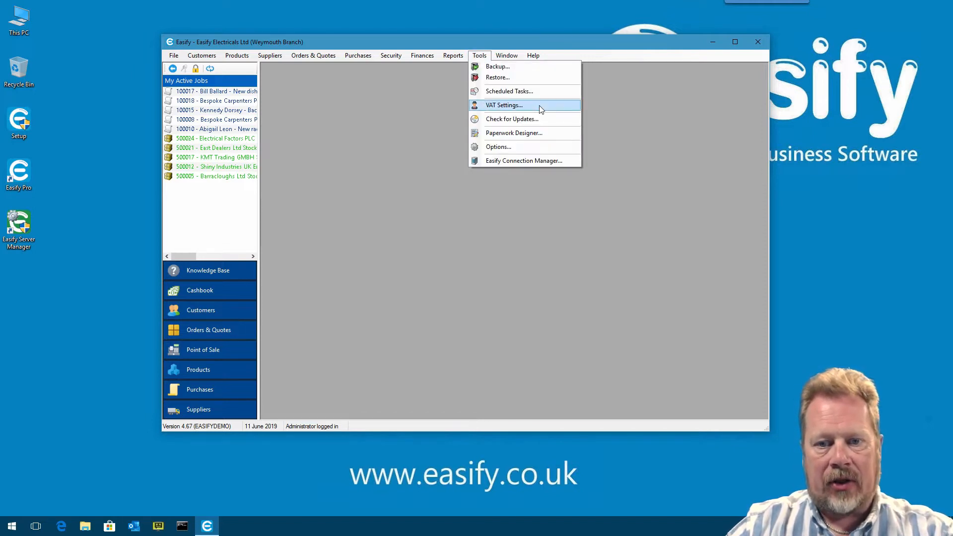
left_click(513, 147)
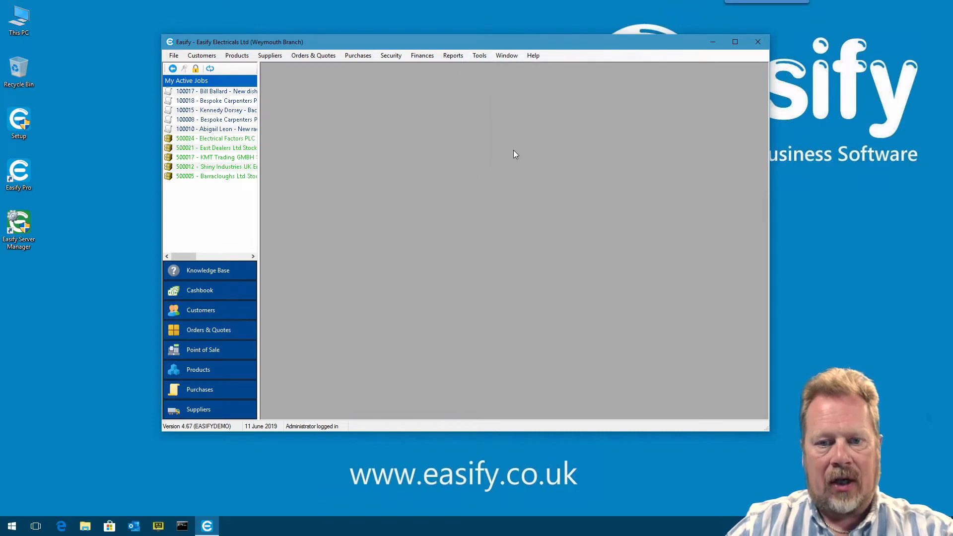
left_click(330, 219)
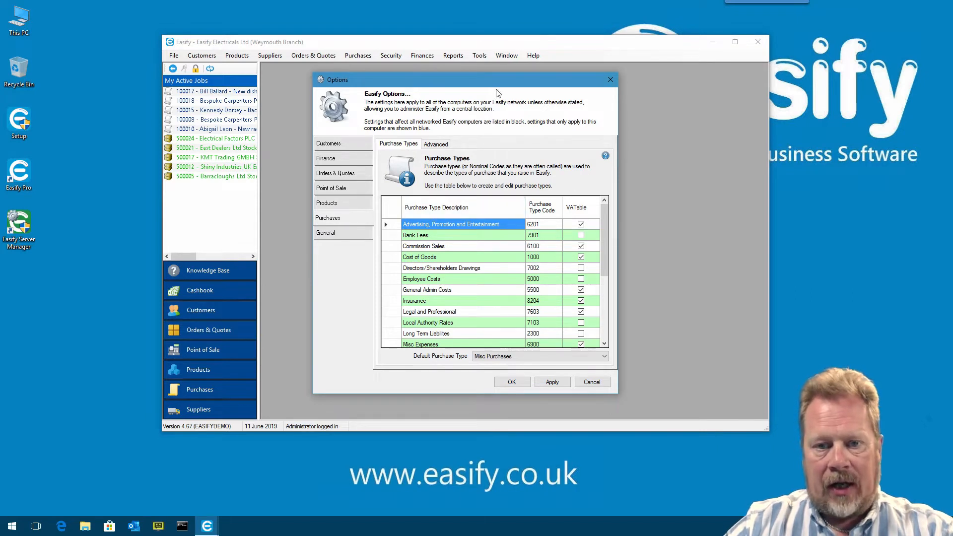
left_click_drag(498, 83, 498, 79)
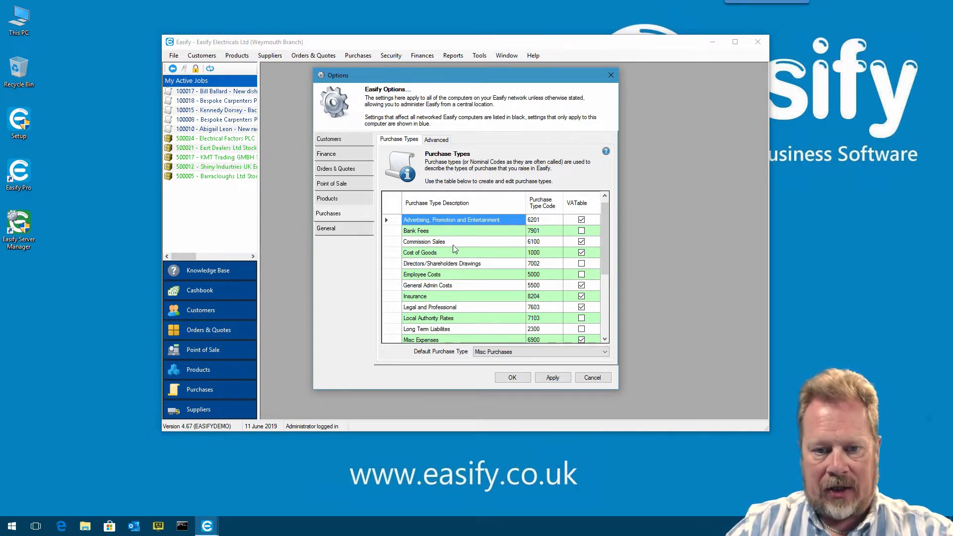
left_click(389, 242)
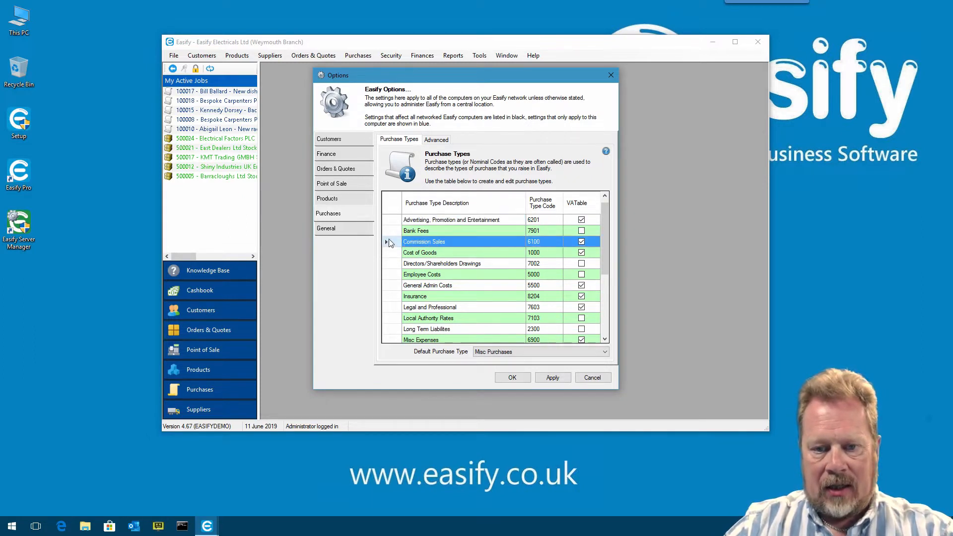
left_click(394, 266)
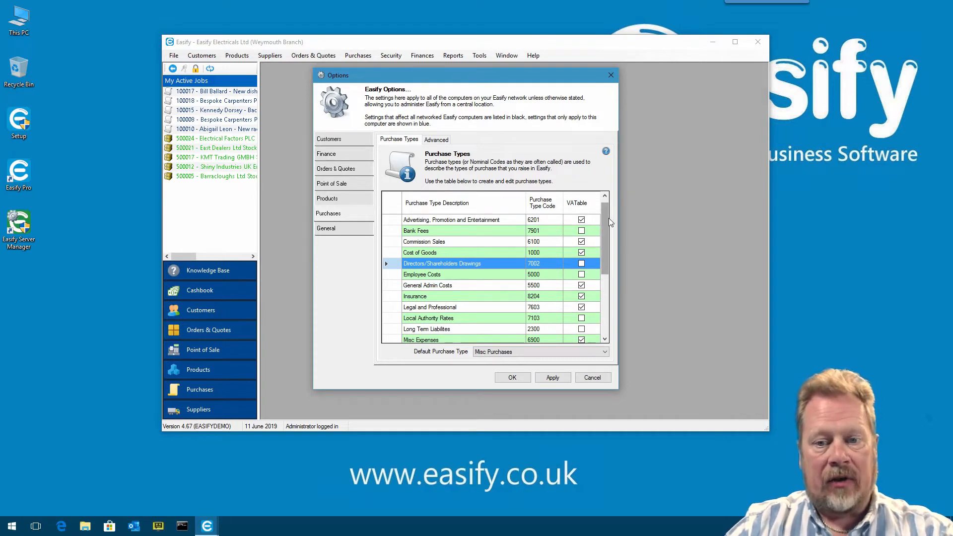
left_click_drag(605, 212, 607, 285)
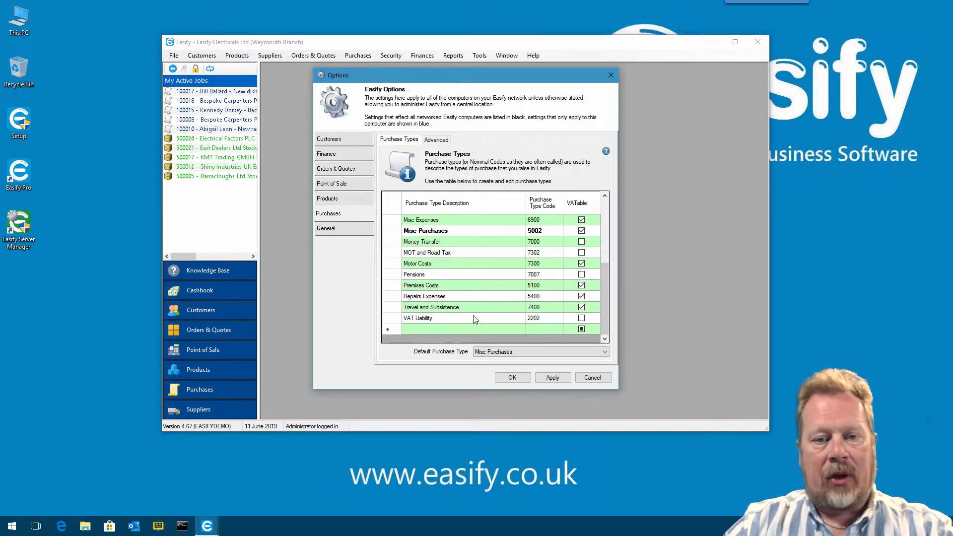
left_click(581, 330)
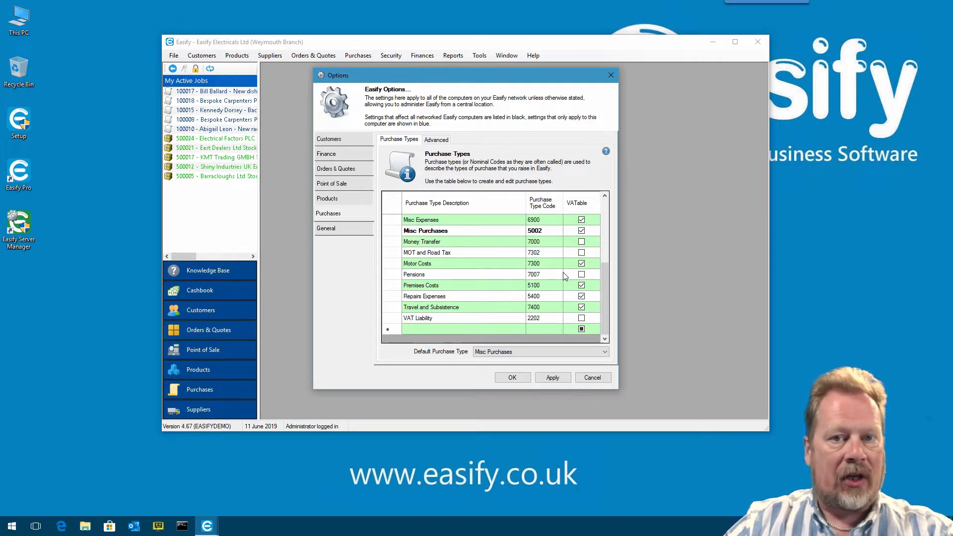
left_click(606, 380)
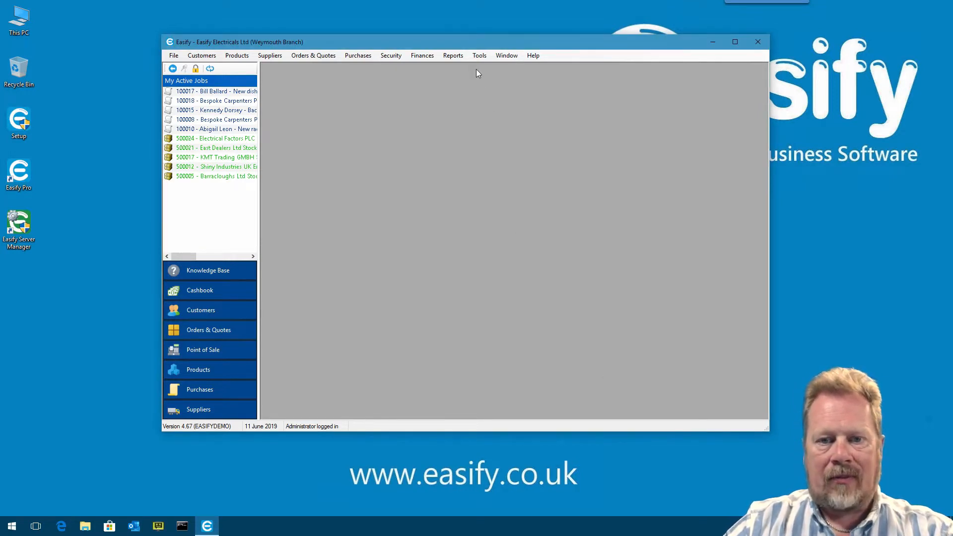
- Open the VAT settings and review the complete table of VAT codes, rates and descriptions
left_click(478, 56)
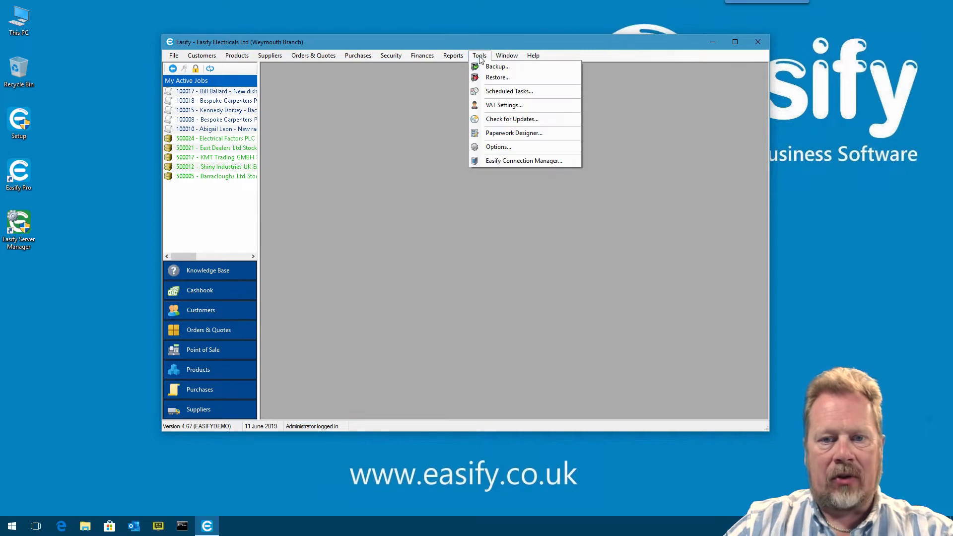
left_click(522, 107)
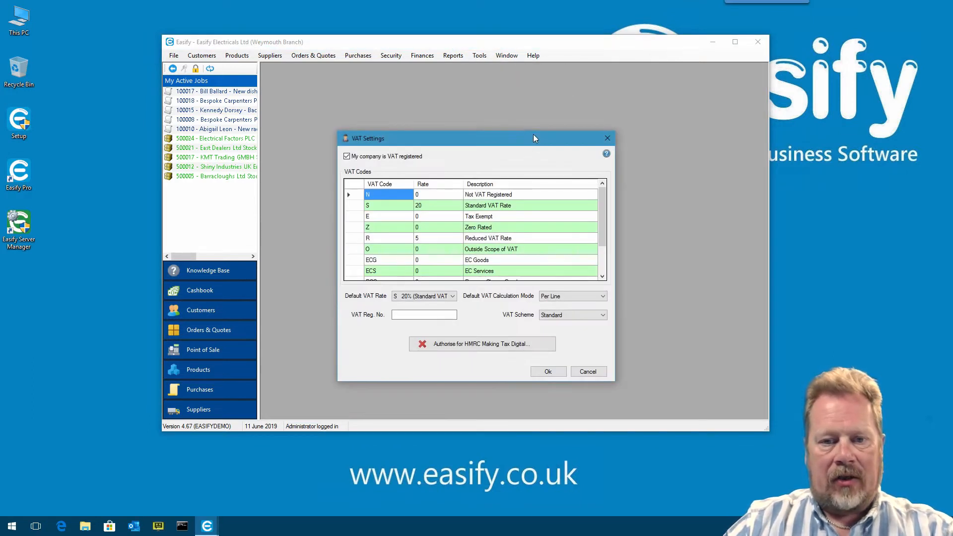
left_click_drag(534, 135, 558, 87)
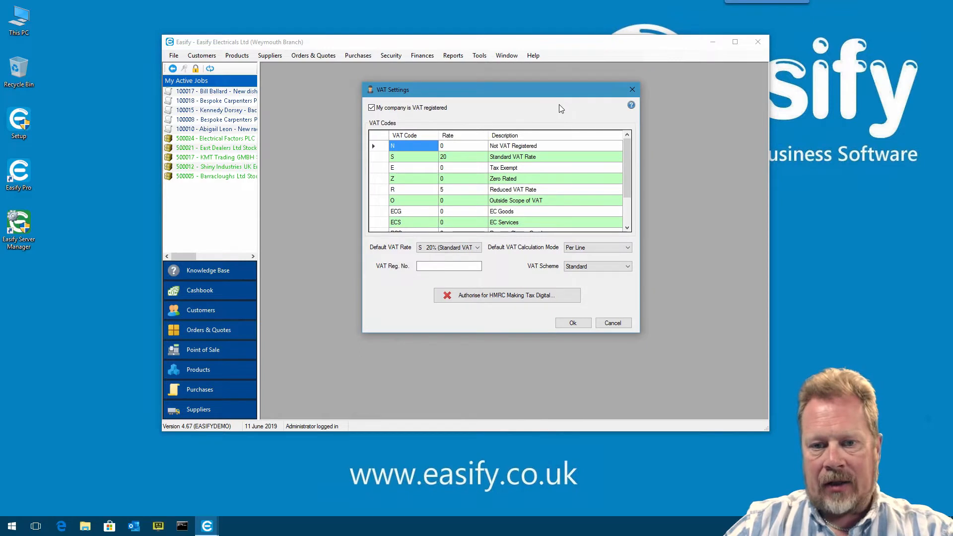
left_click_drag(626, 155, 631, 185)
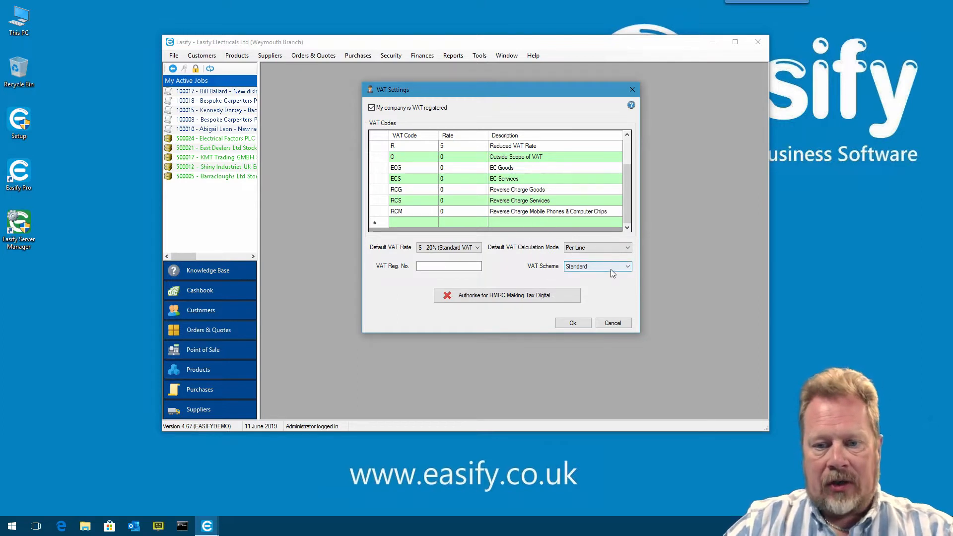
- Check the available VAT schemes and the VAT registration number field, and leave the VAT settings without saving
left_click(629, 266)
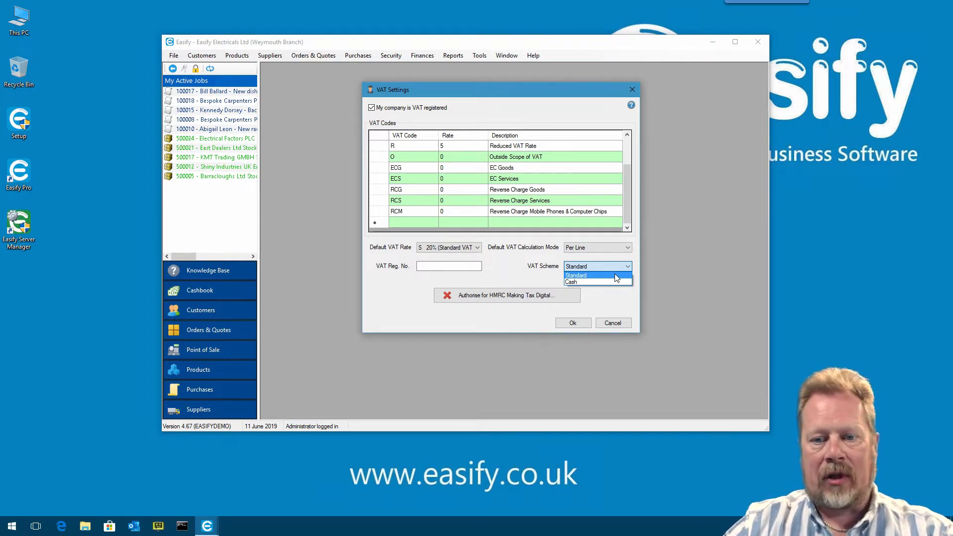
left_click(525, 266)
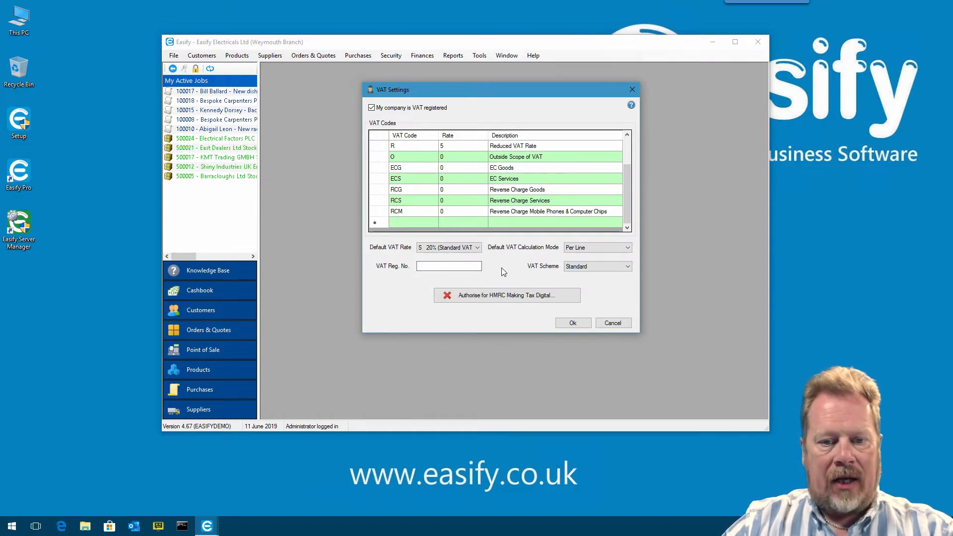
left_click(441, 267)
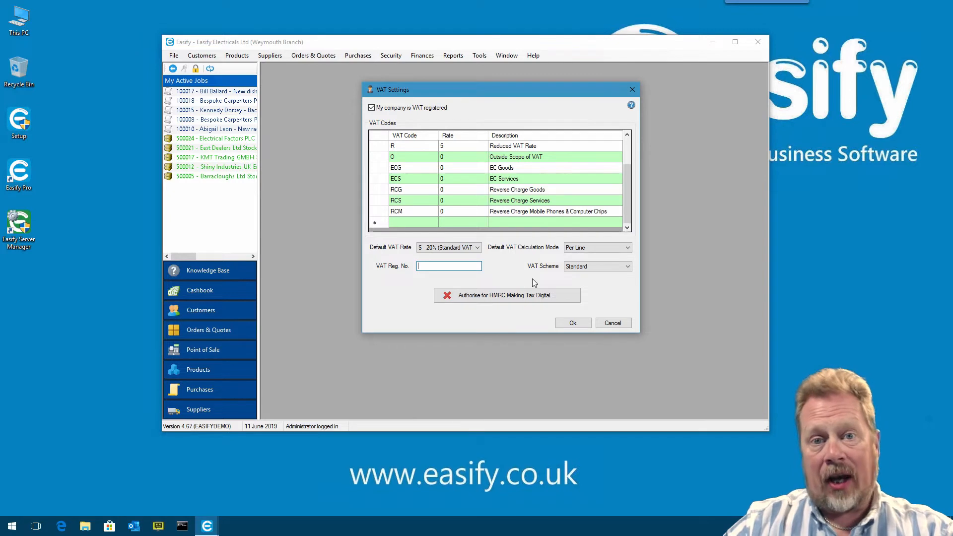
left_click(617, 324)
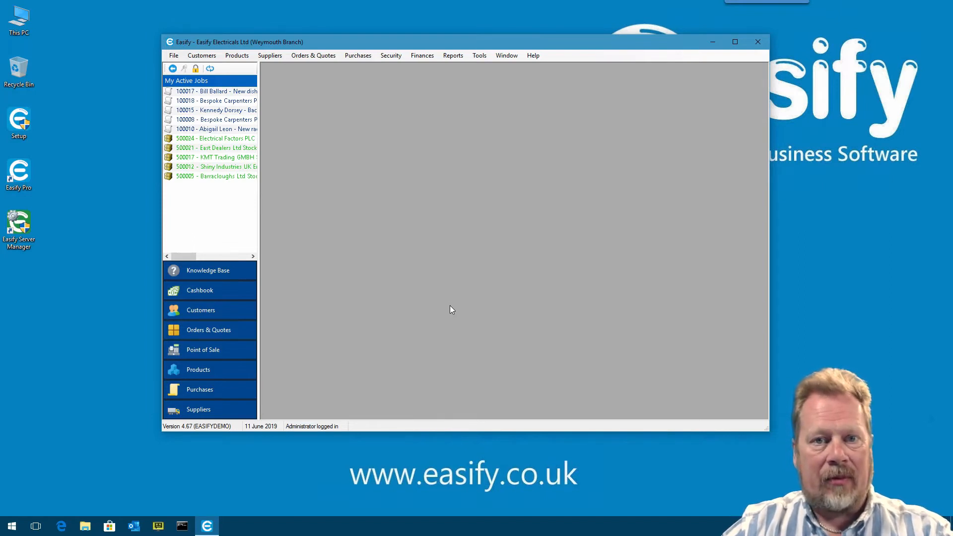
- Open the New TV order for Stedman & Harding from the orders list and enlarge the main window to show it completely
left_click(218, 330)
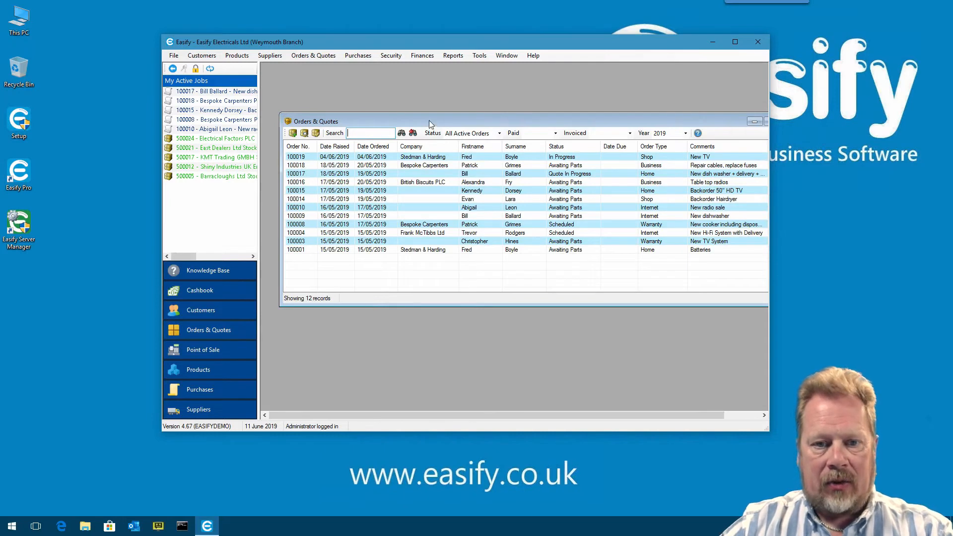
left_click_drag(429, 120, 415, 111)
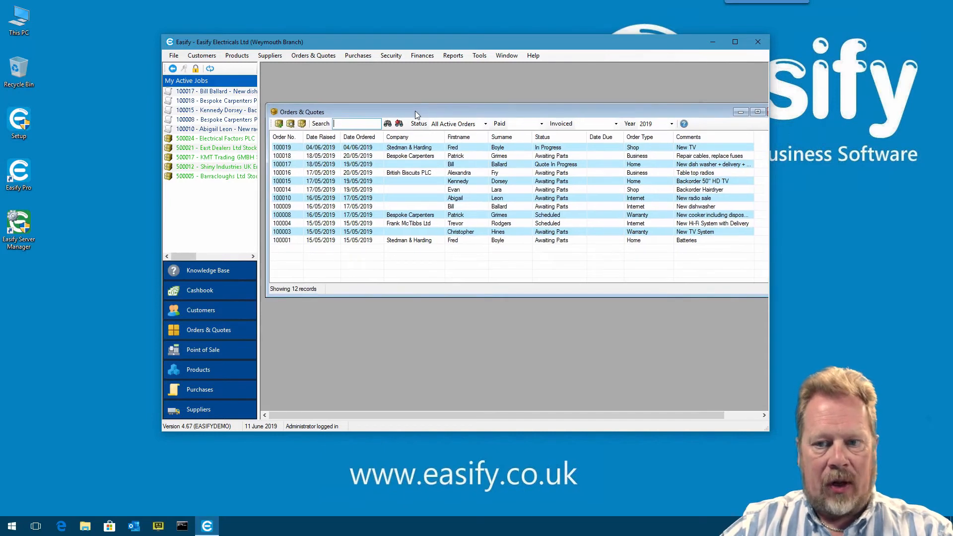
double_click(376, 148)
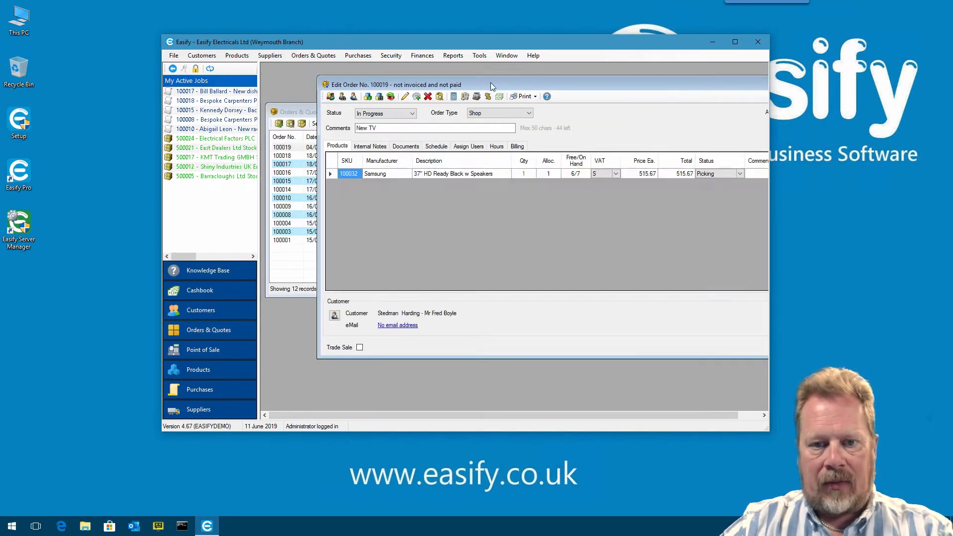
left_click_drag(490, 82, 438, 82)
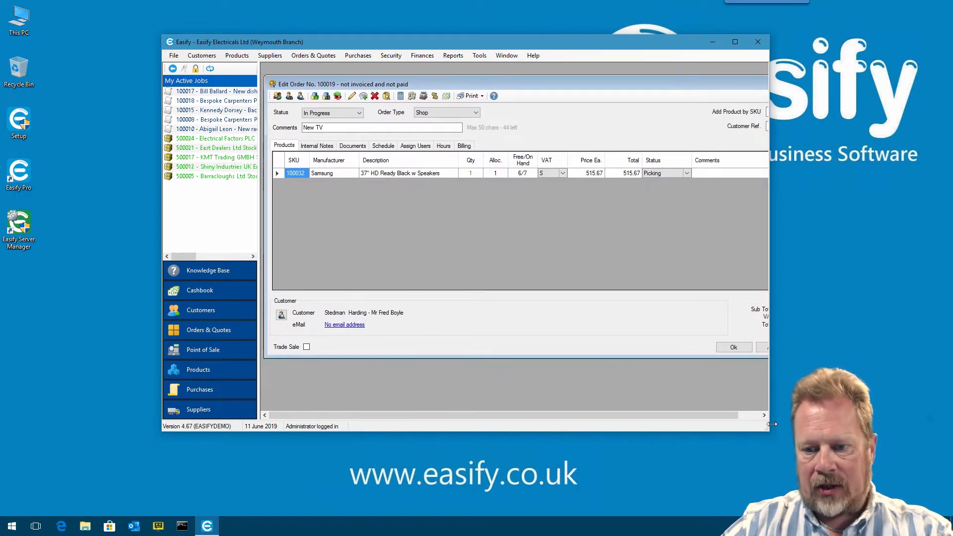
left_click_drag(769, 431, 886, 444)
left_click_drag(611, 45, 595, 42)
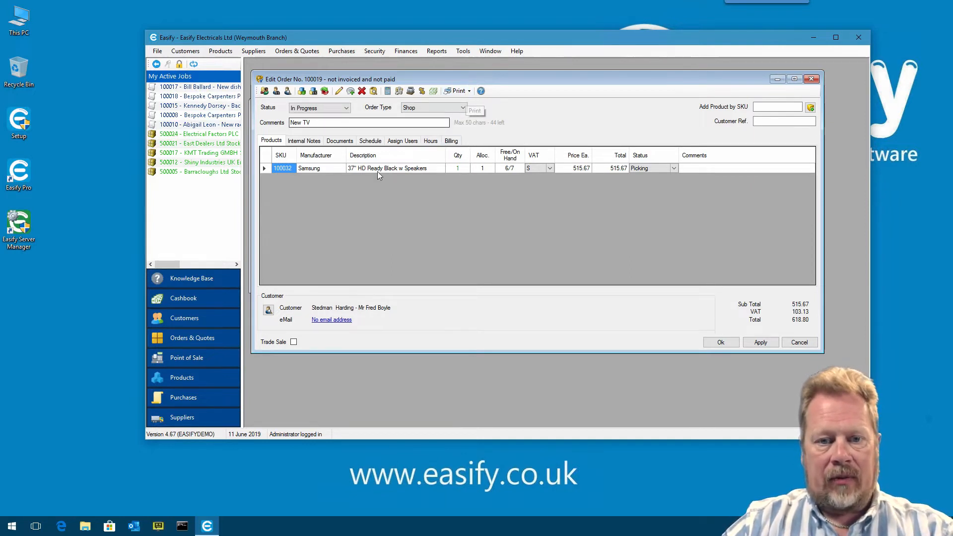
- View the document types that can be printed for the New TV order without printing any
left_click(465, 90)
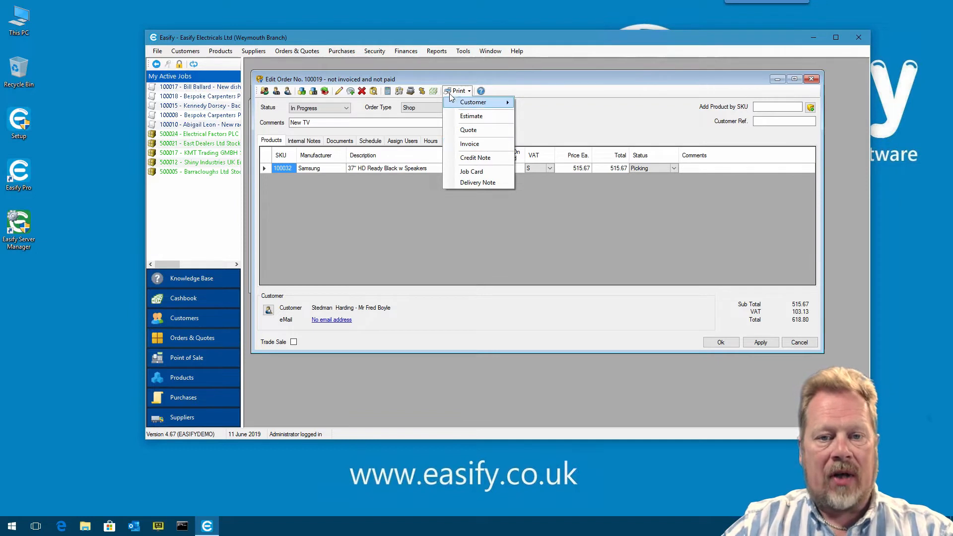
left_click(444, 79)
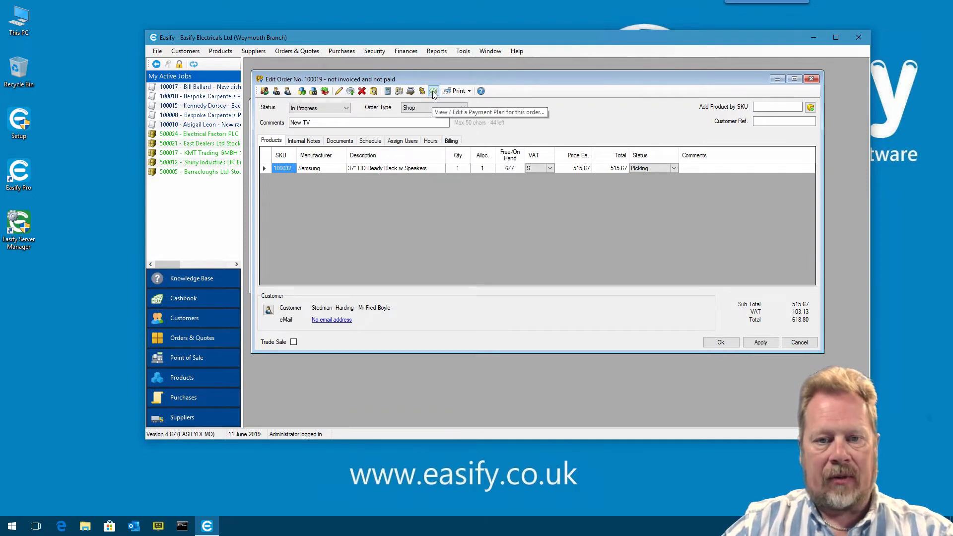
- Create a payment plan for the New TV order and set its initial payment to 10% of the order total
left_click(433, 91)
left_click_drag(498, 185, 489, 90)
left_click_drag(619, 262, 703, 319)
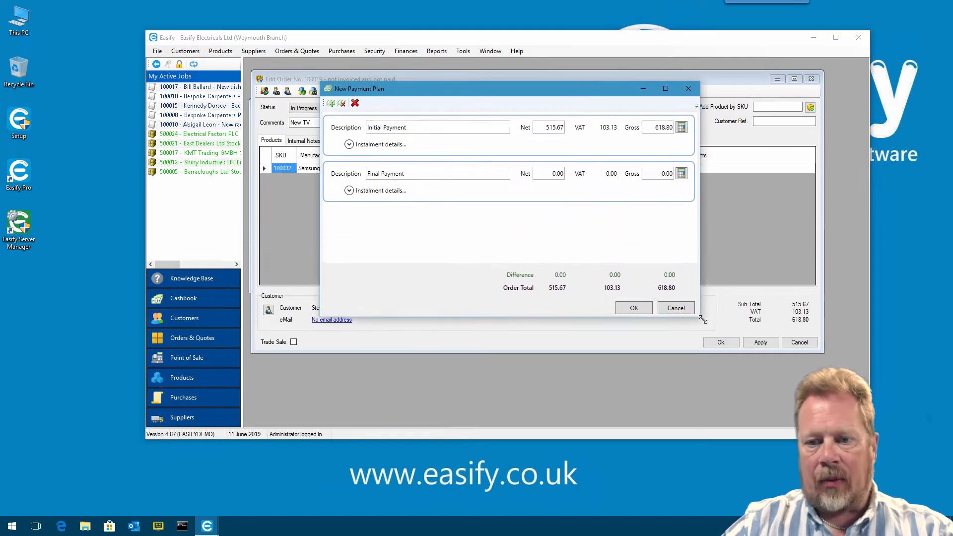
left_click_drag(560, 92, 548, 90)
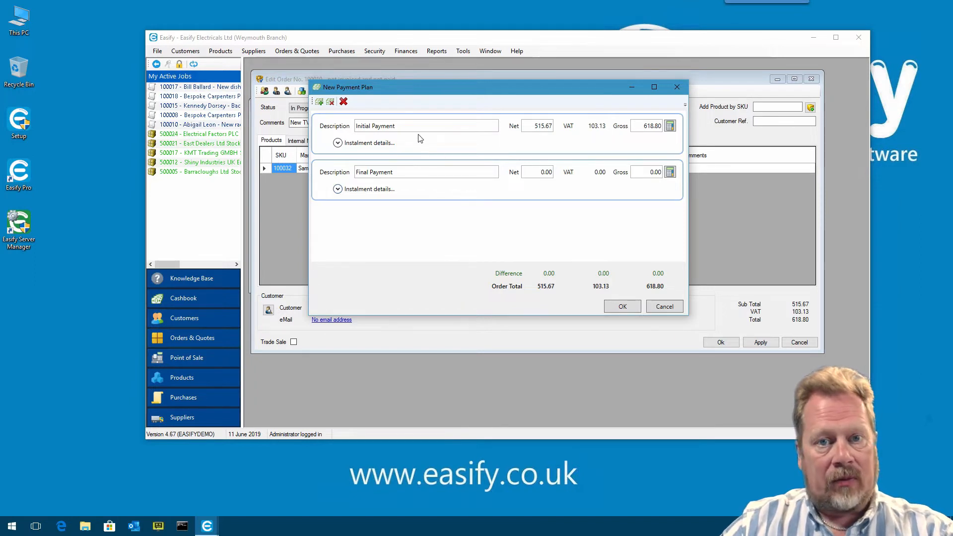
left_click(671, 128)
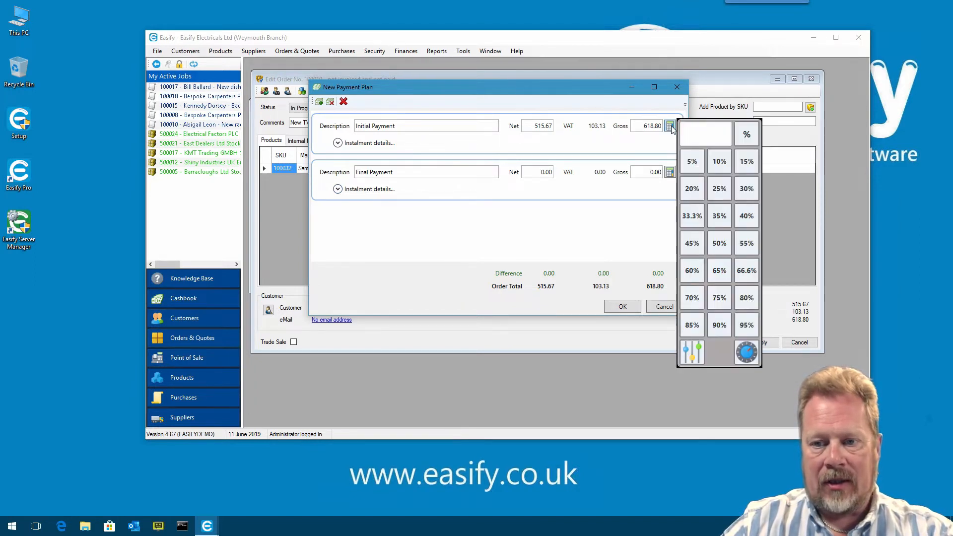
left_click(720, 164)
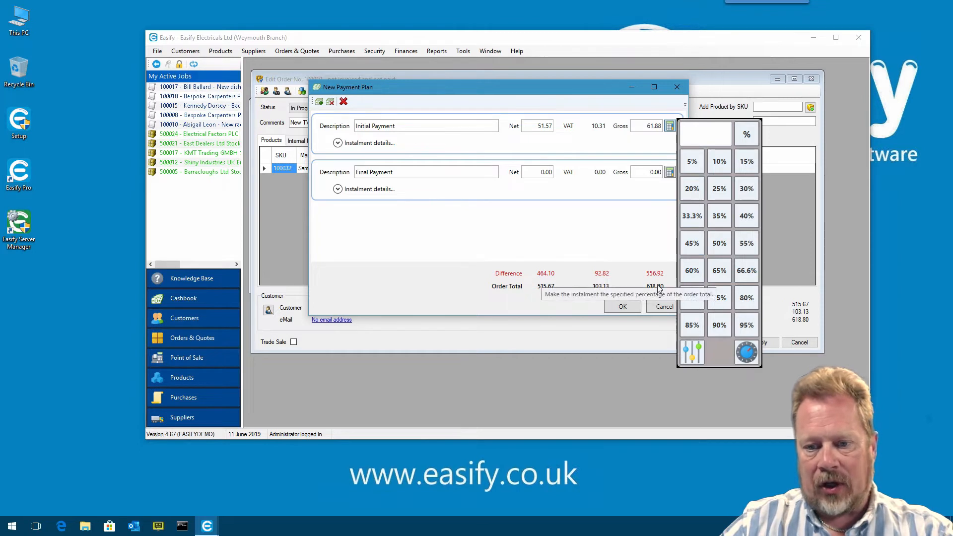
left_click(625, 268)
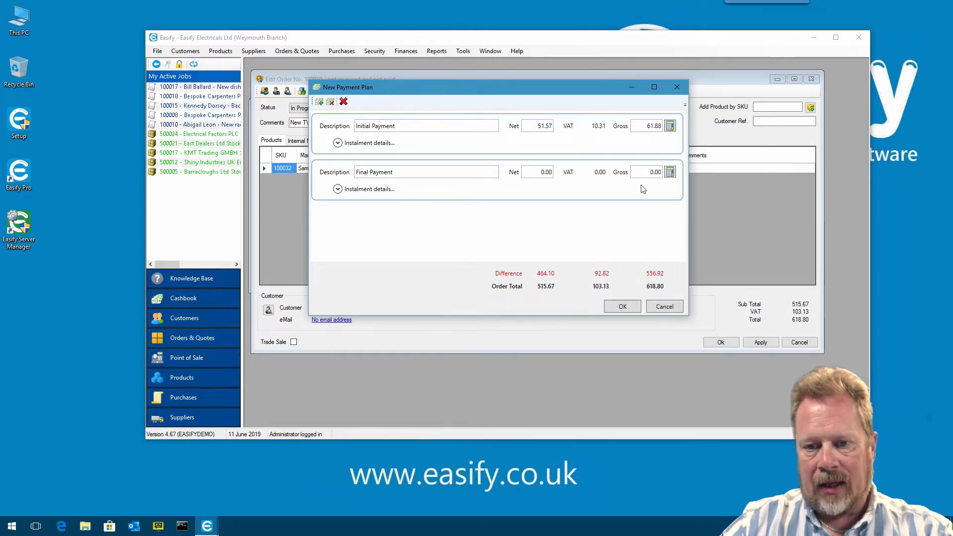
- Set the final payment to 90% of the order total, accept the payment plan and save the changes to the order
left_click(670, 172)
left_click(723, 374)
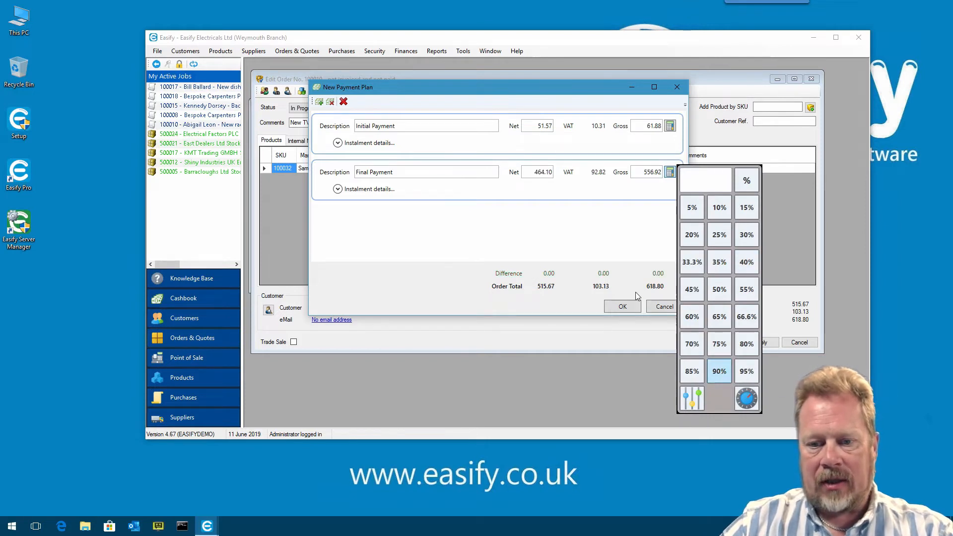
left_click(638, 277)
left_click(626, 309)
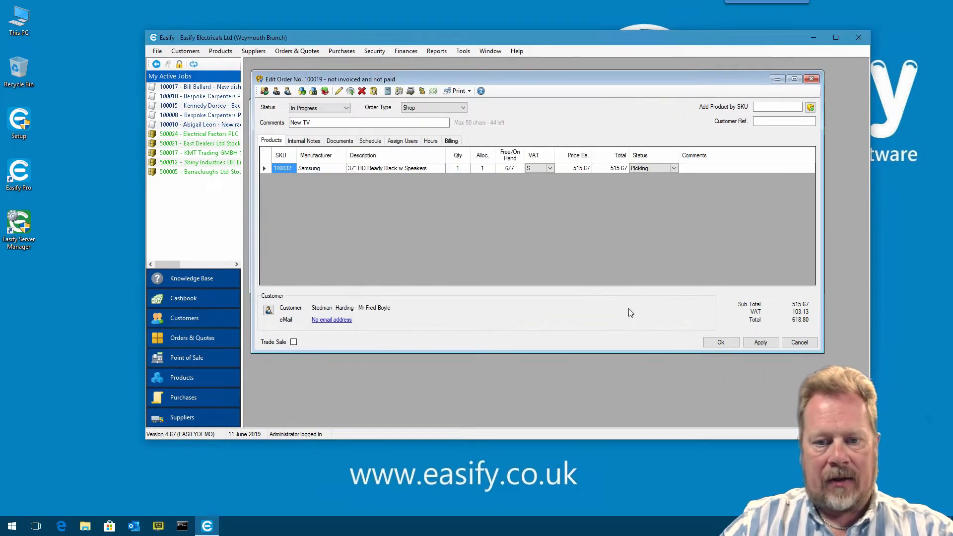
left_click(761, 342)
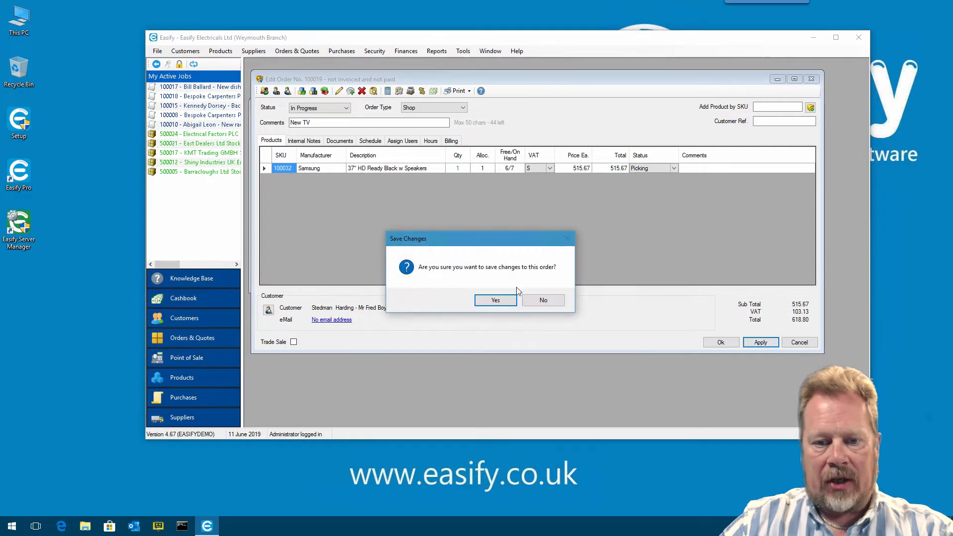
left_click(496, 300)
- Generate the Initial Payment invoice for the New TV order, review its net, VAT and invoice totals, and close it
left_click_drag(469, 76, 467, 71)
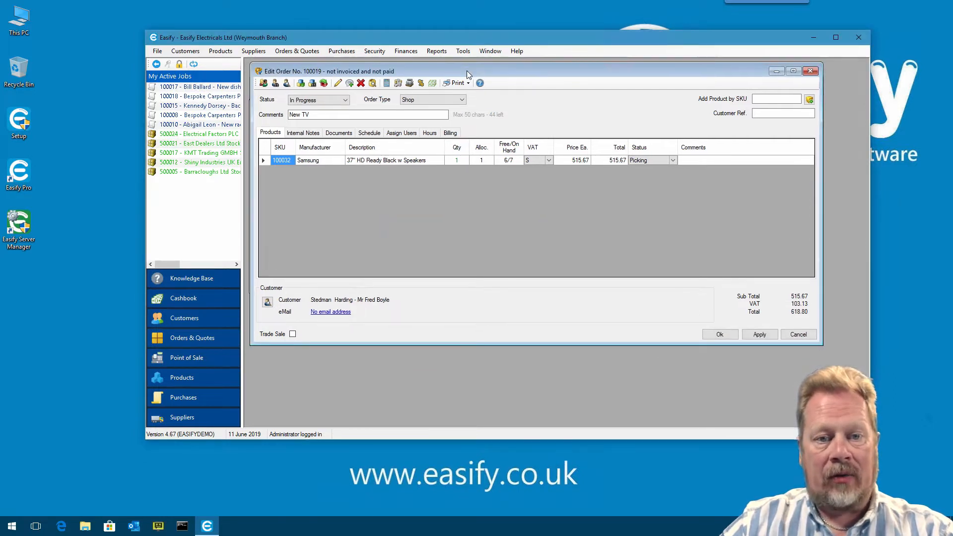
left_click(467, 82)
mouse_move(497, 134)
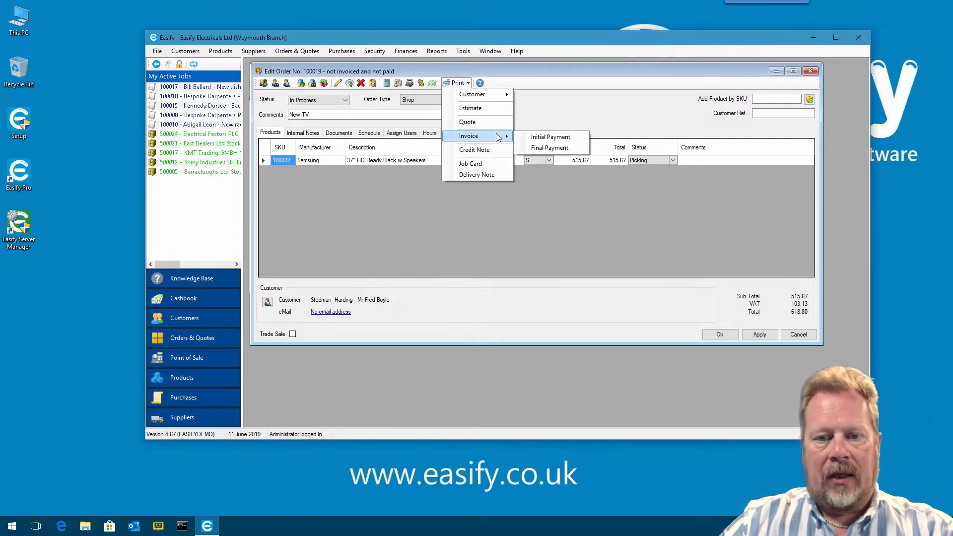
left_click(563, 142)
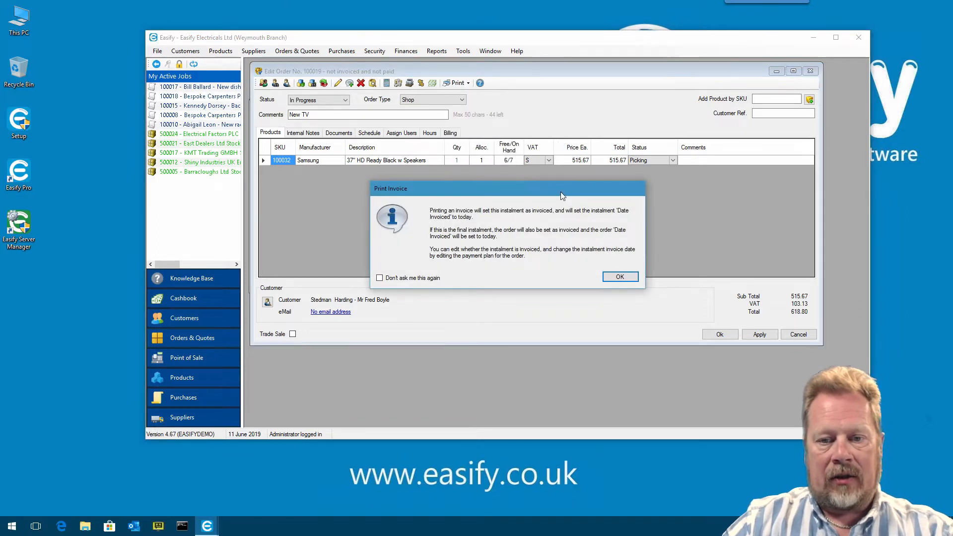
left_click_drag(561, 194, 555, 127)
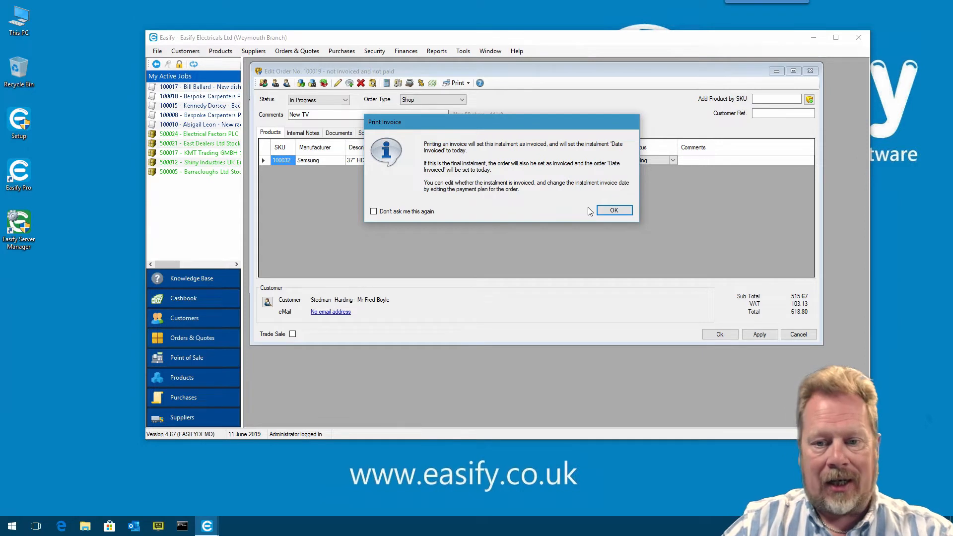
left_click(624, 211)
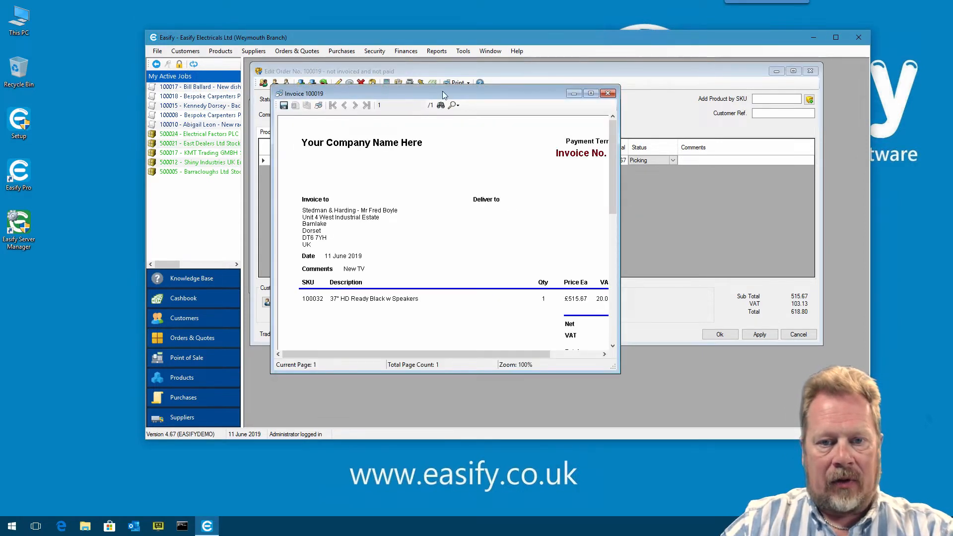
left_click_drag(445, 94, 468, 74)
left_click_drag(641, 351, 714, 415)
left_click_drag(708, 257, 707, 295)
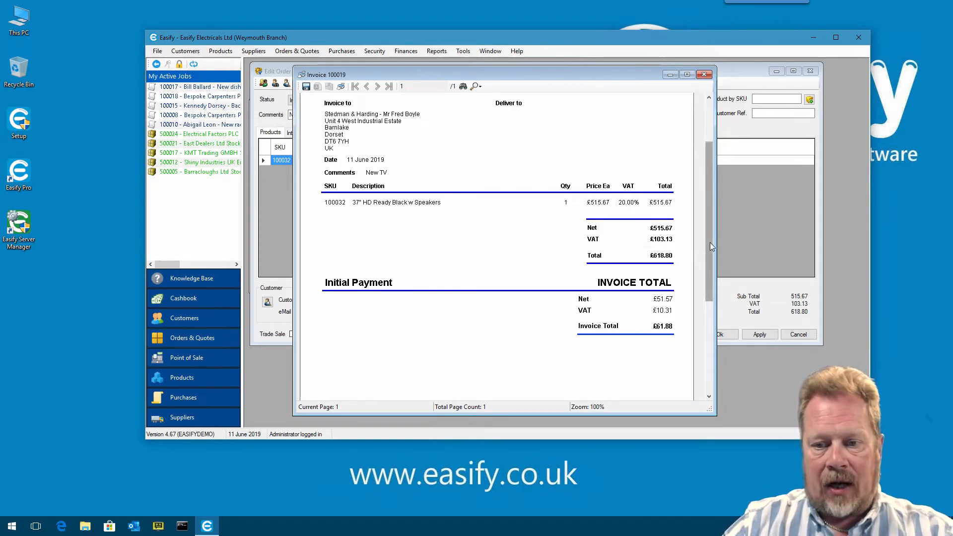
left_click_drag(710, 243, 710, 263)
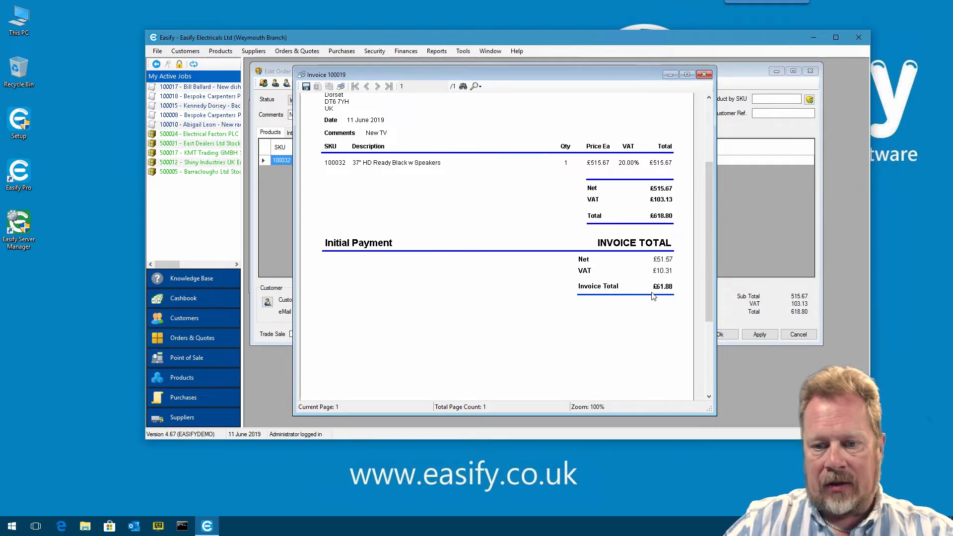
left_click(704, 75)
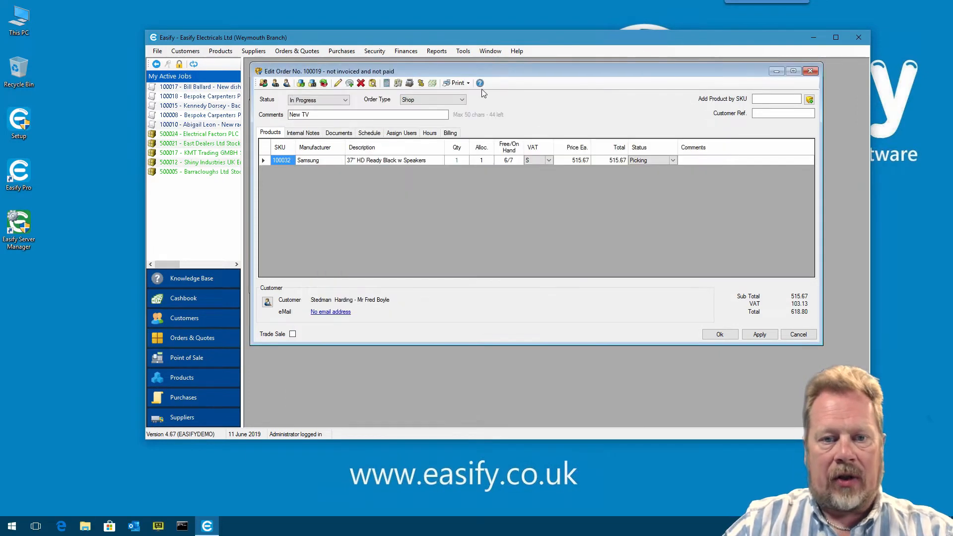
- Generate the Final Payment invoice for the order, review its net, VAT and invoice totals, and close it
left_click(458, 83)
mouse_move(476, 136)
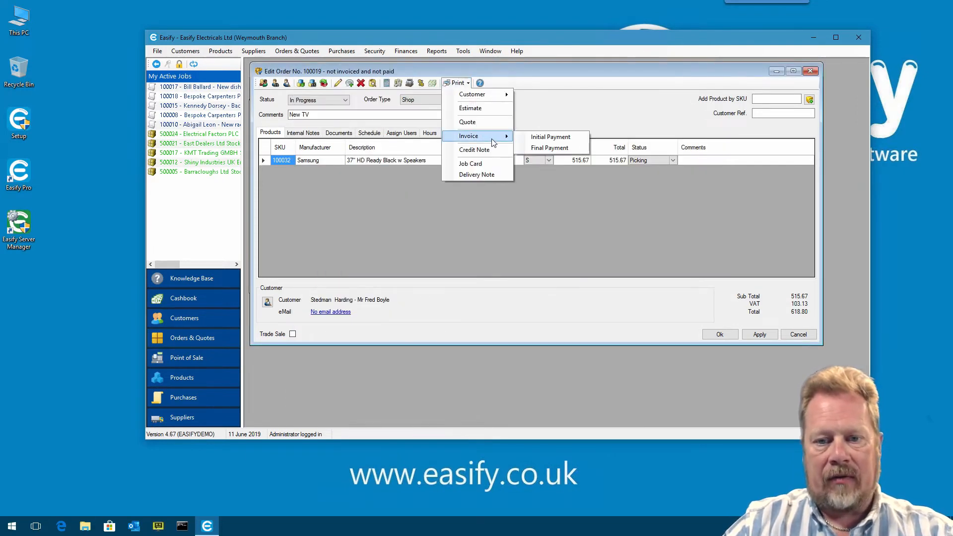
left_click(566, 148)
left_click(616, 277)
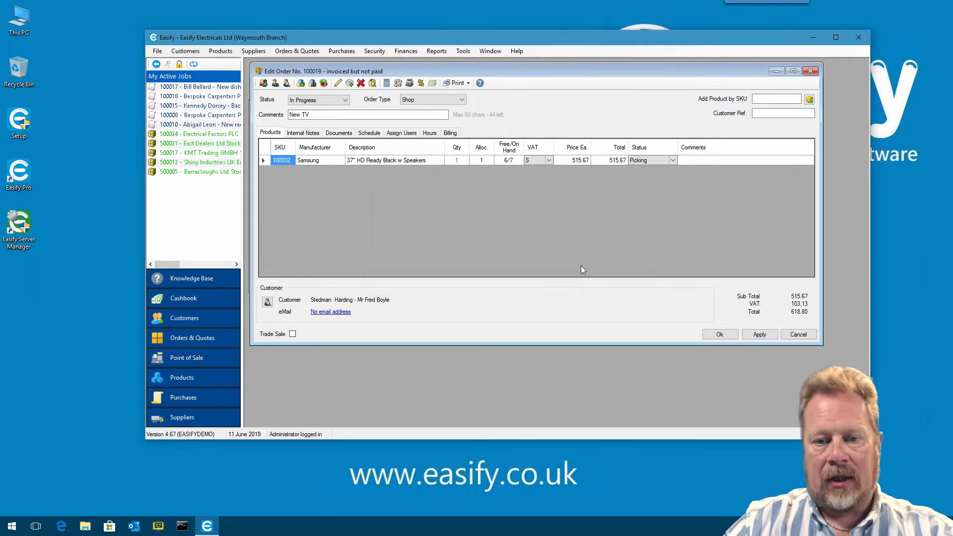
left_click_drag(631, 384, 695, 418)
left_click(691, 386)
left_click_drag(689, 366, 693, 325)
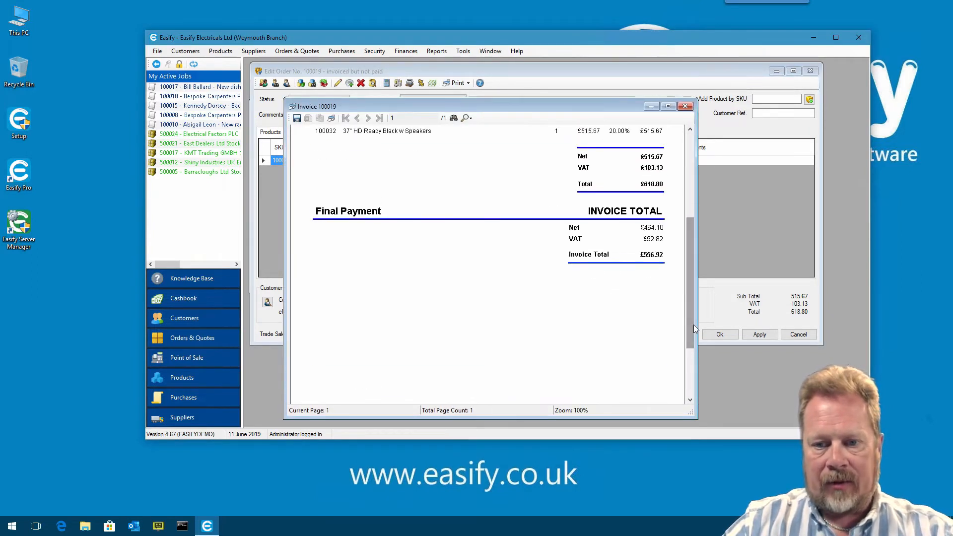
left_click(685, 106)
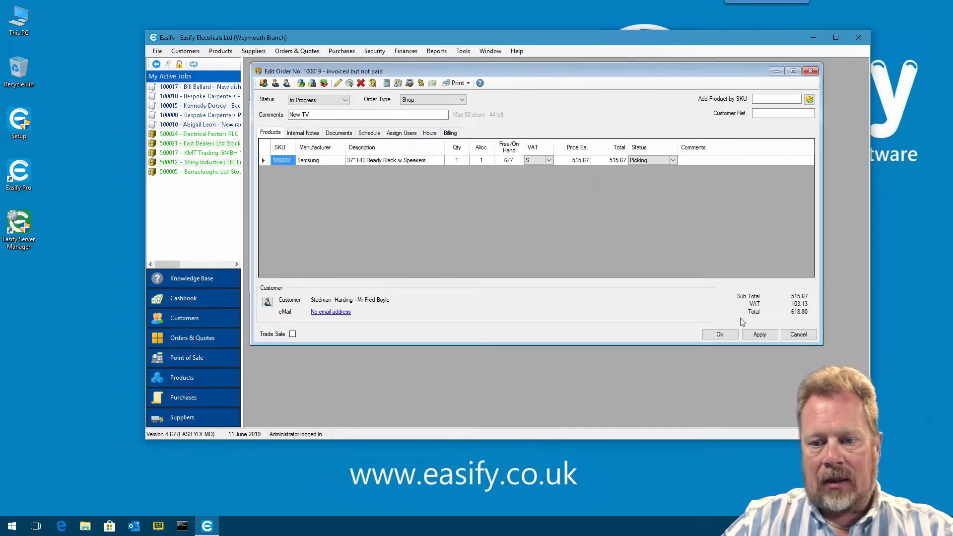
- Save and close the New TV order, and close the orders list
left_click(719, 334)
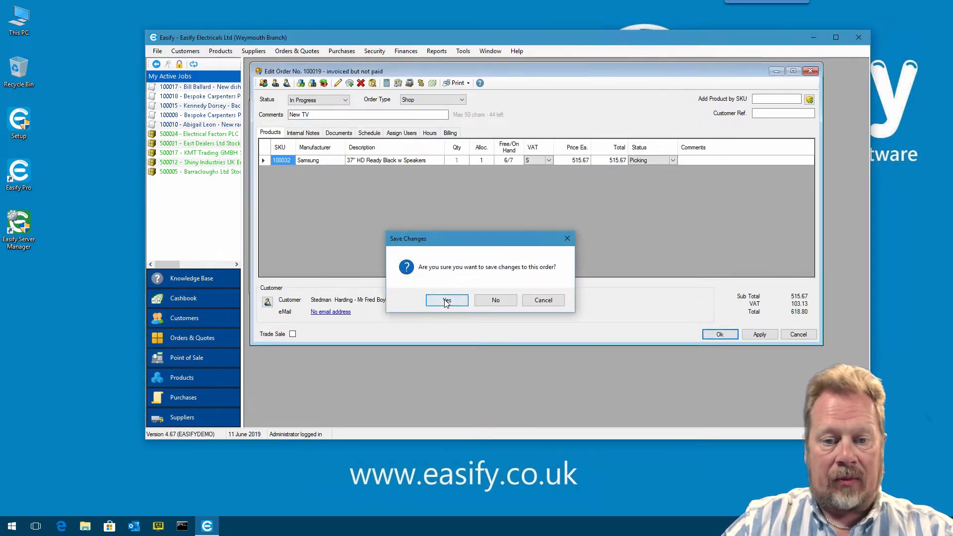
left_click(445, 300)
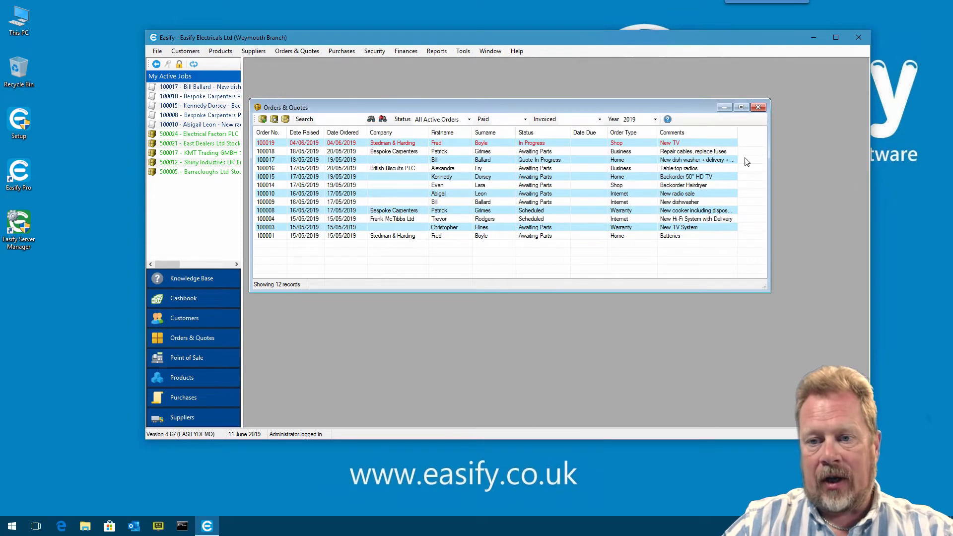
left_click(758, 107)
- Open the Test Purchase from the purchases list and bring up a new payment plan for it in an enlarged window
left_click(174, 397)
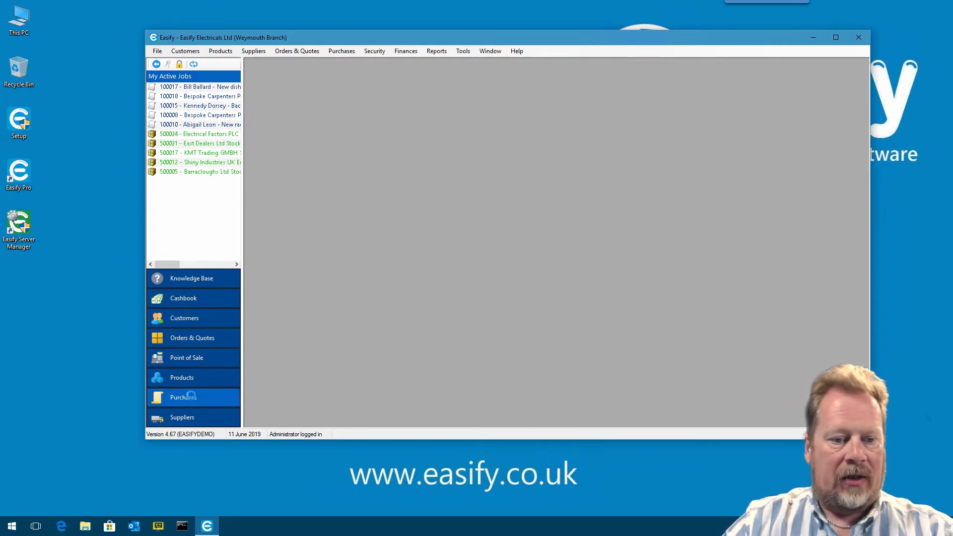
double_click(412, 157)
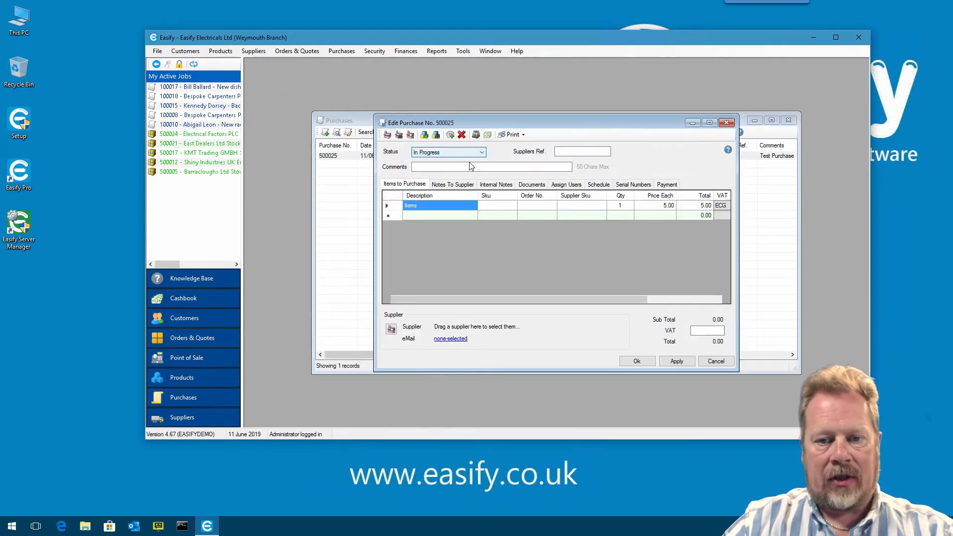
left_click_drag(499, 125, 418, 93)
left_click(407, 104)
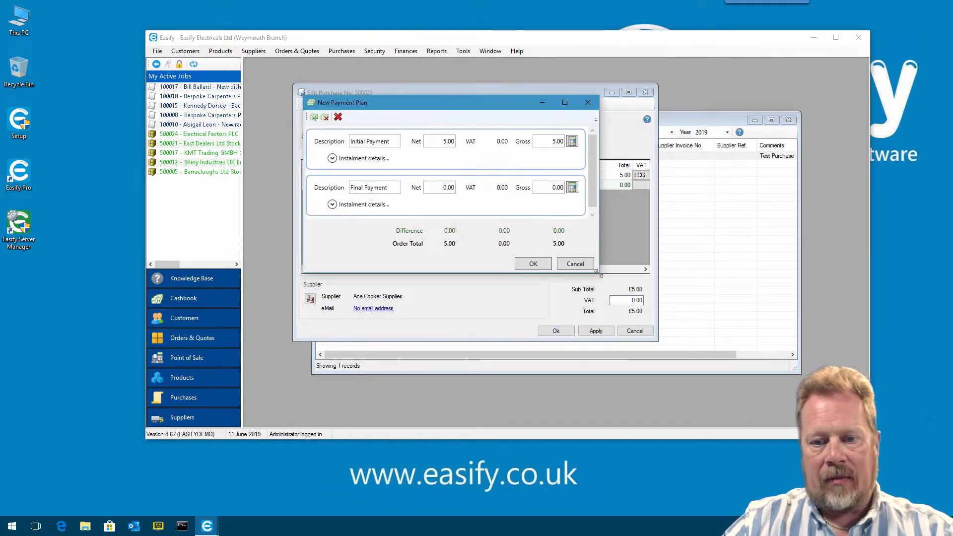
left_click_drag(600, 273, 727, 313)
- Try splitting the purchase into a 10% initial and a 90% final payment, and discard the payment plan
left_click(709, 142)
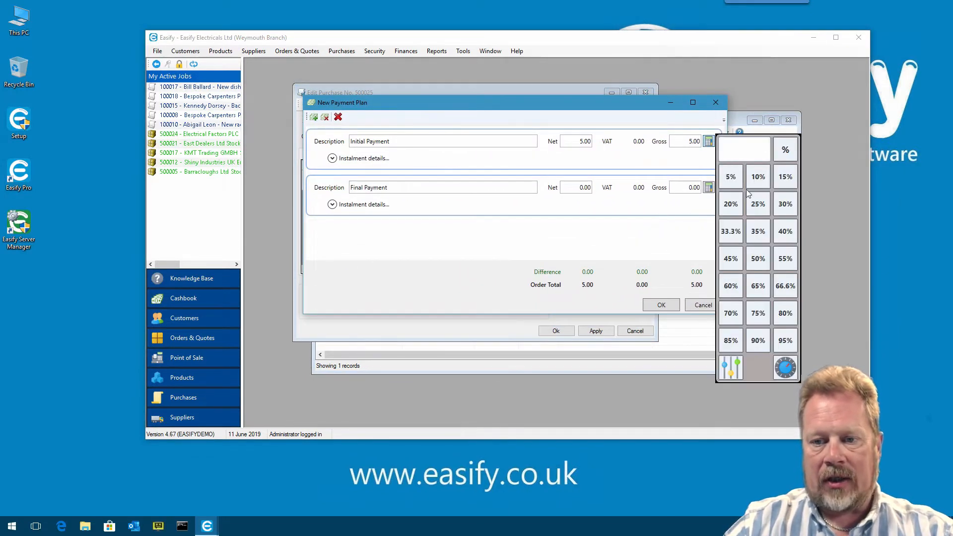
left_click(758, 177)
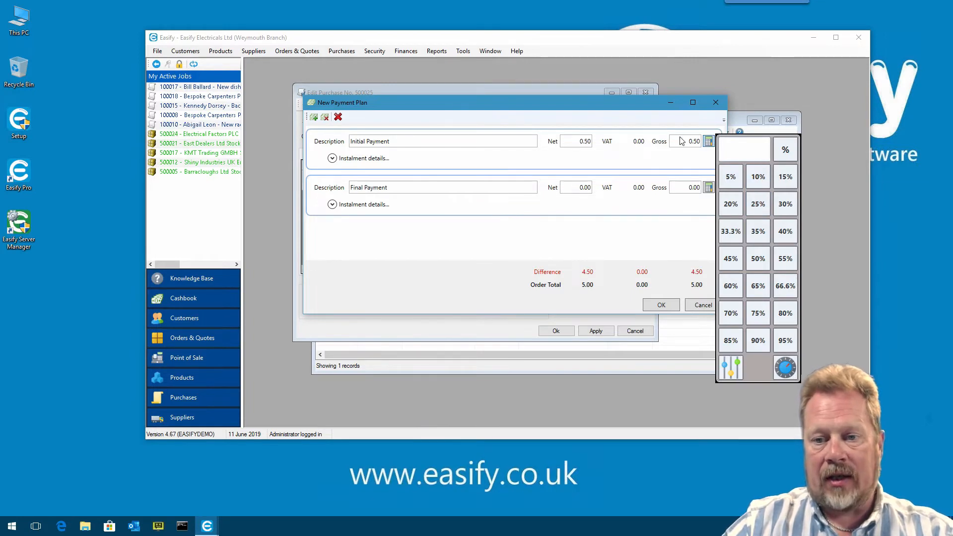
left_click(708, 188)
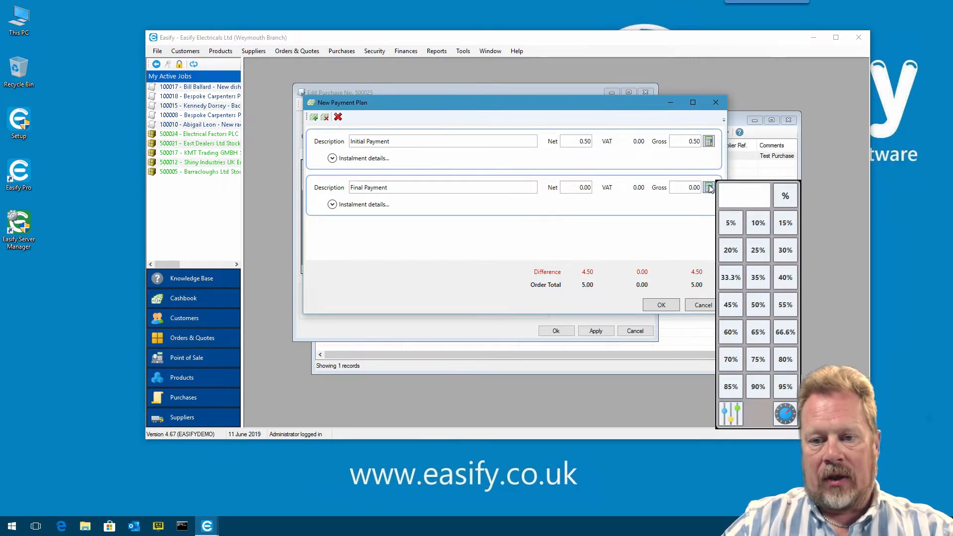
left_click(761, 387)
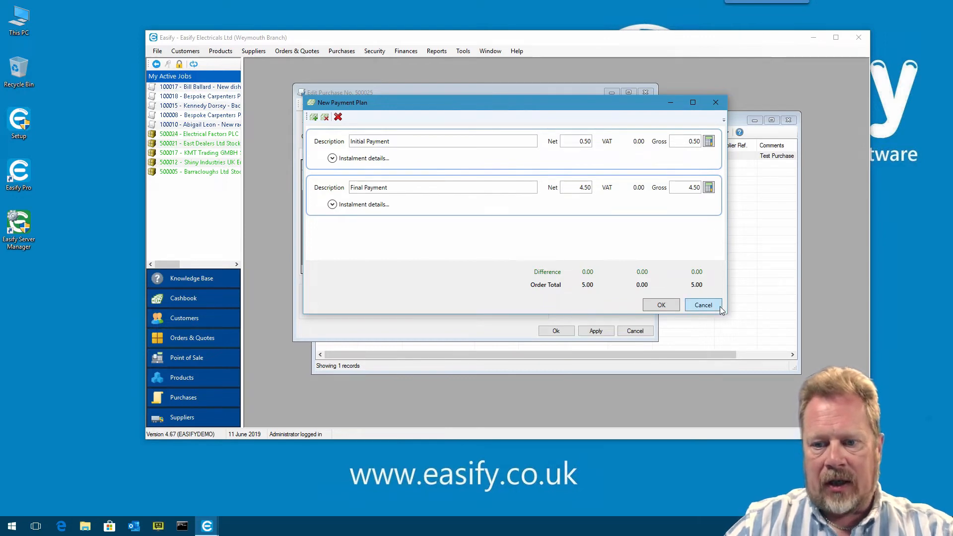
left_click(703, 305)
left_click(507, 307)
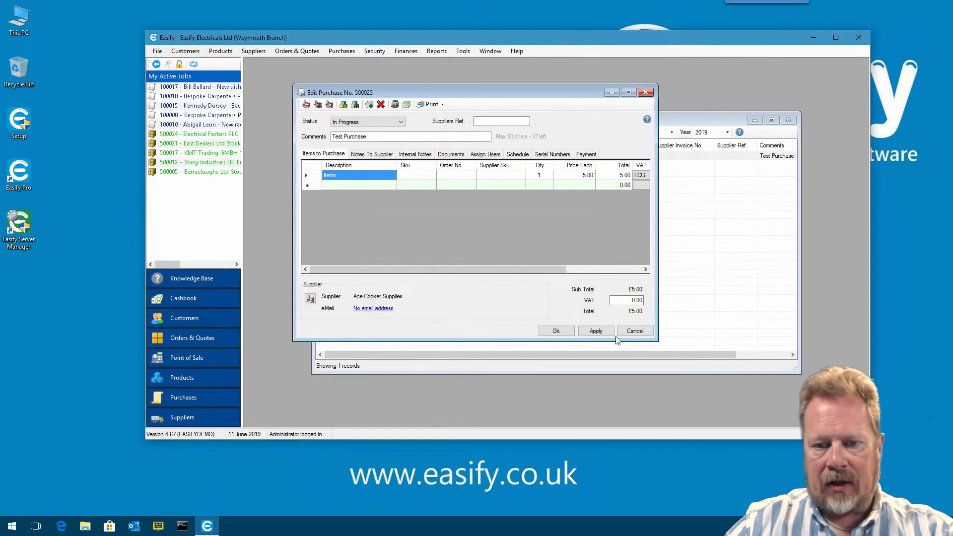
- Close the Test Purchase without saving changes and close the purchases list
left_click(634, 331)
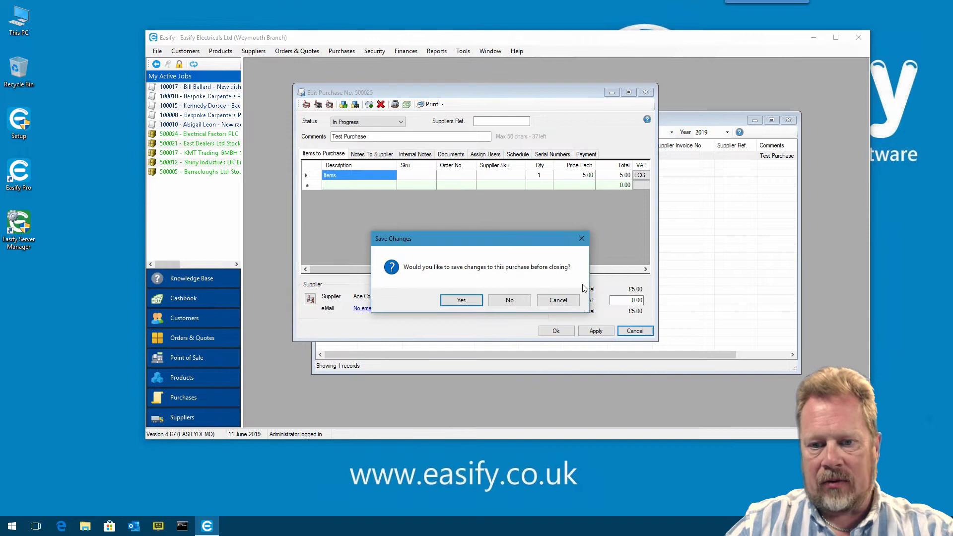
left_click(515, 301)
left_click(790, 120)
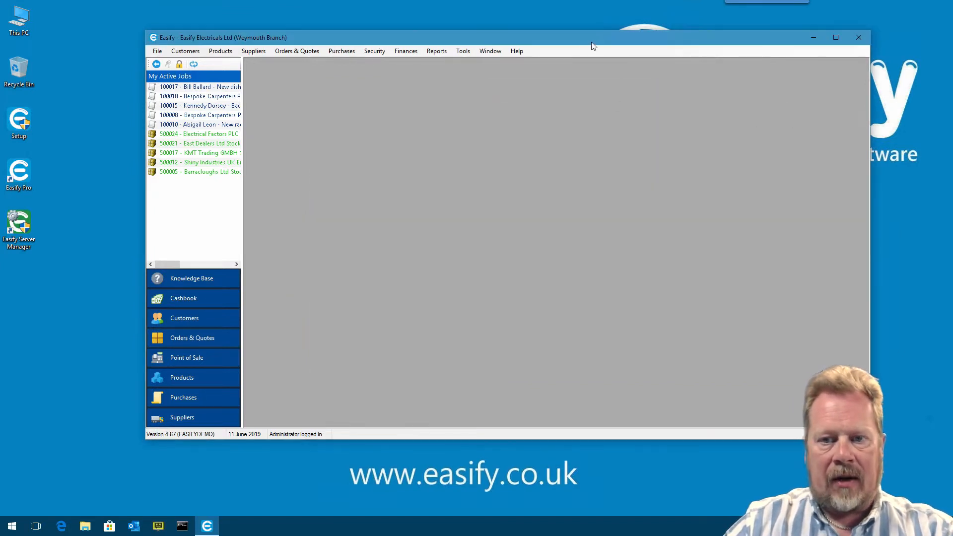
- Open the Point of Sale and switch it from full screen to a window
left_click_drag(592, 42, 586, 42)
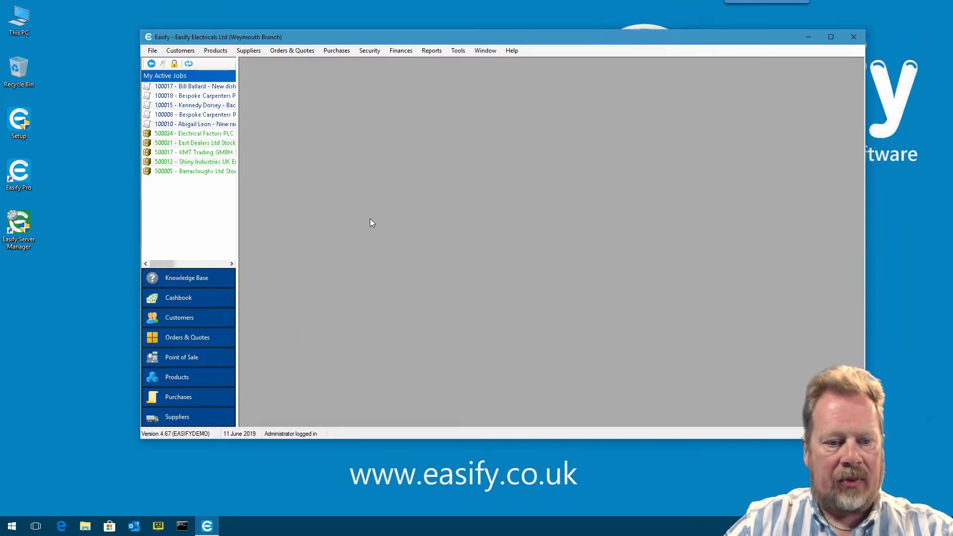
left_click(210, 360)
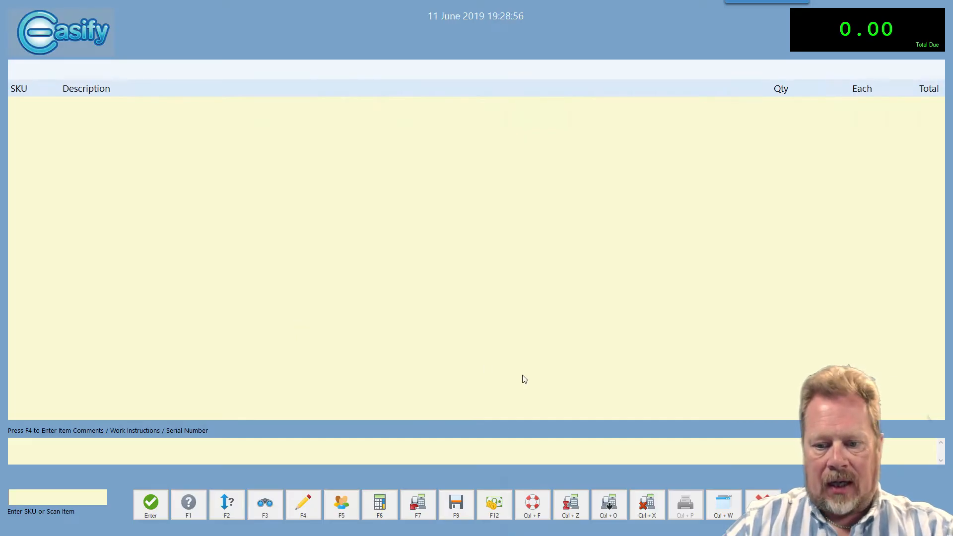
left_click(725, 512)
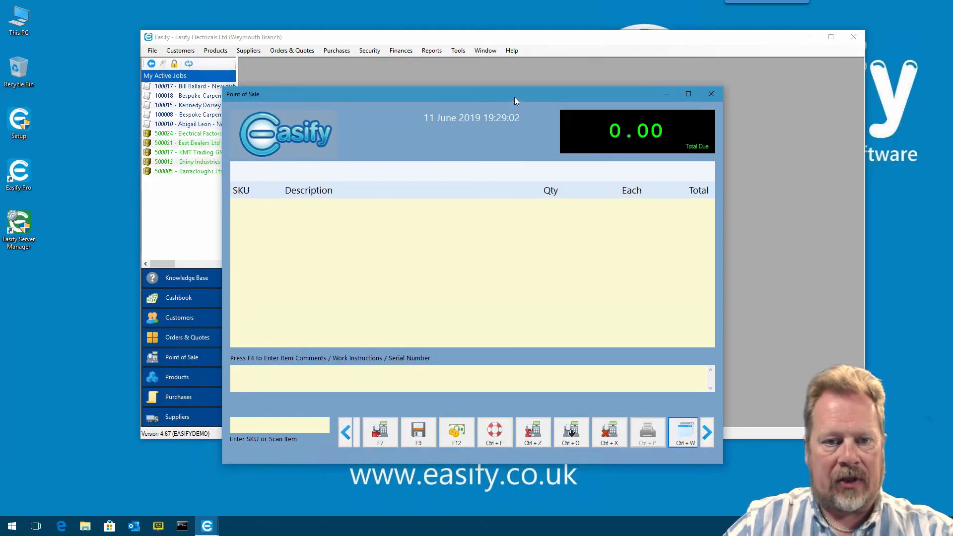
- Find the 2 Way M-F Phono Lead with SKU 100011 in the product search and add it to the sale
left_click_drag(514, 97, 515, 55)
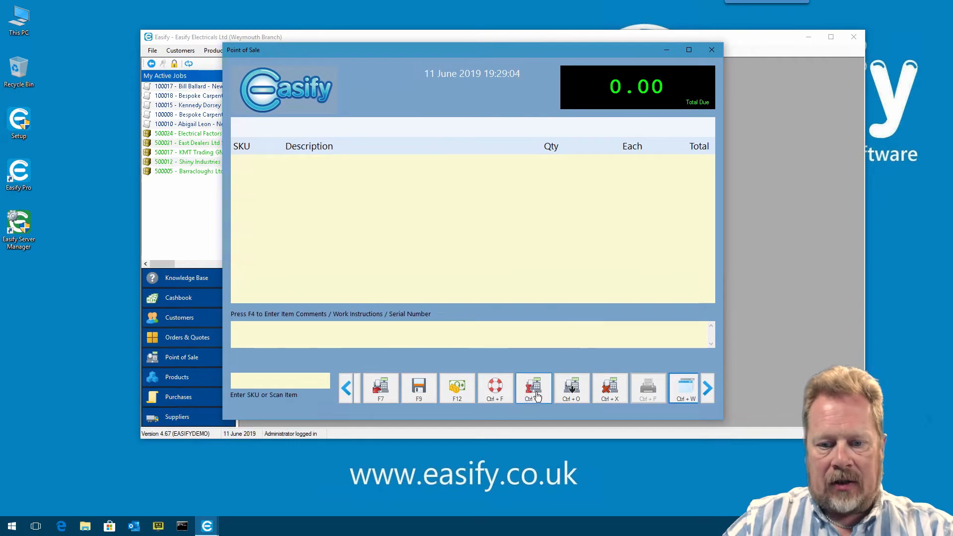
left_click_drag(512, 397, 601, 393)
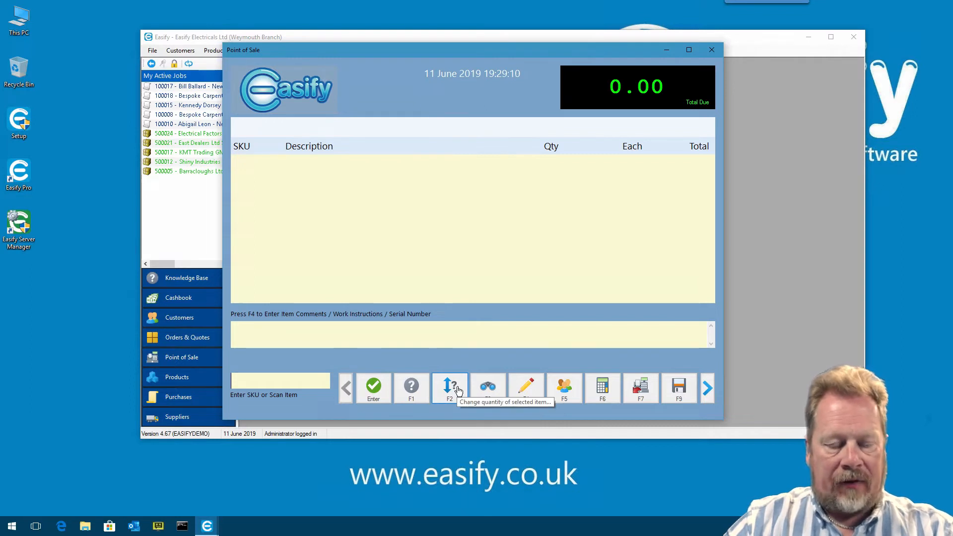
left_click(490, 392)
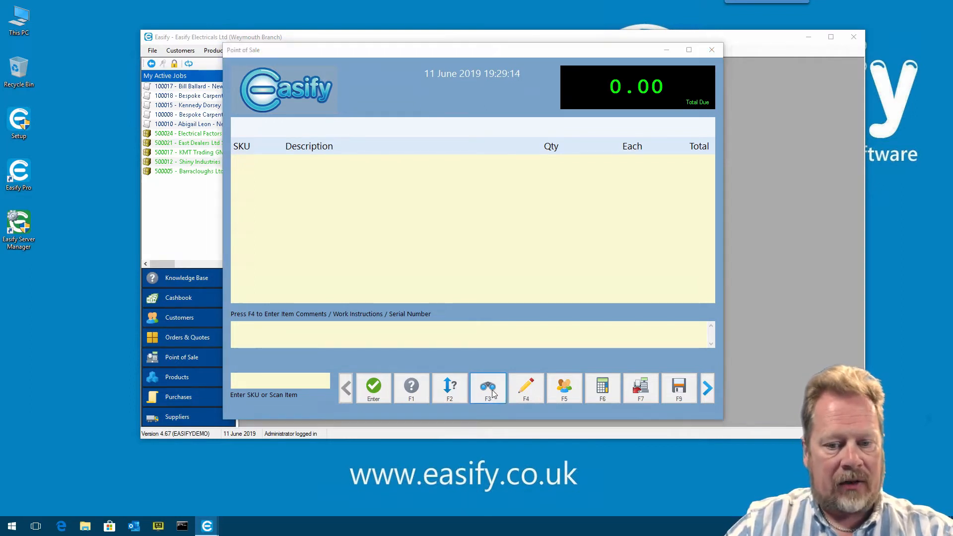
left_click_drag(466, 169, 460, 160)
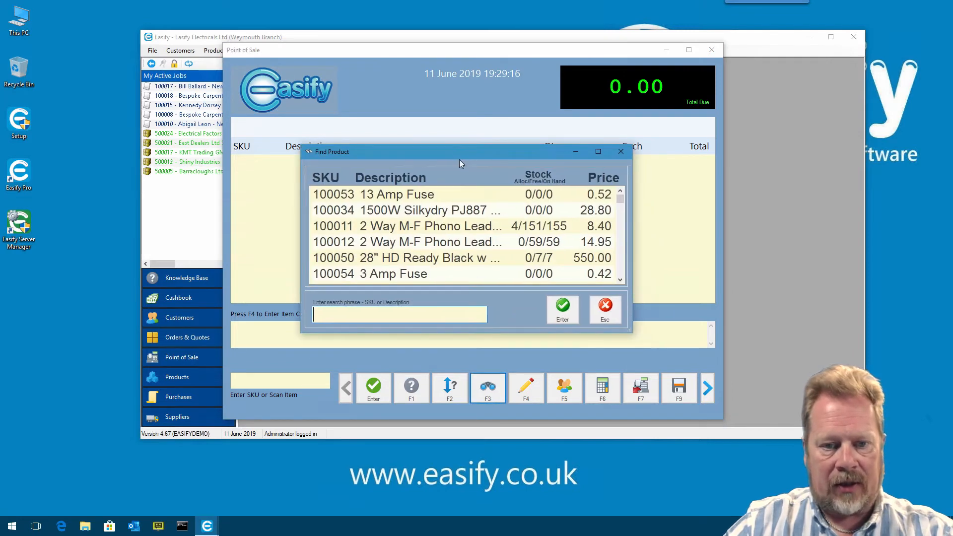
left_click(415, 228)
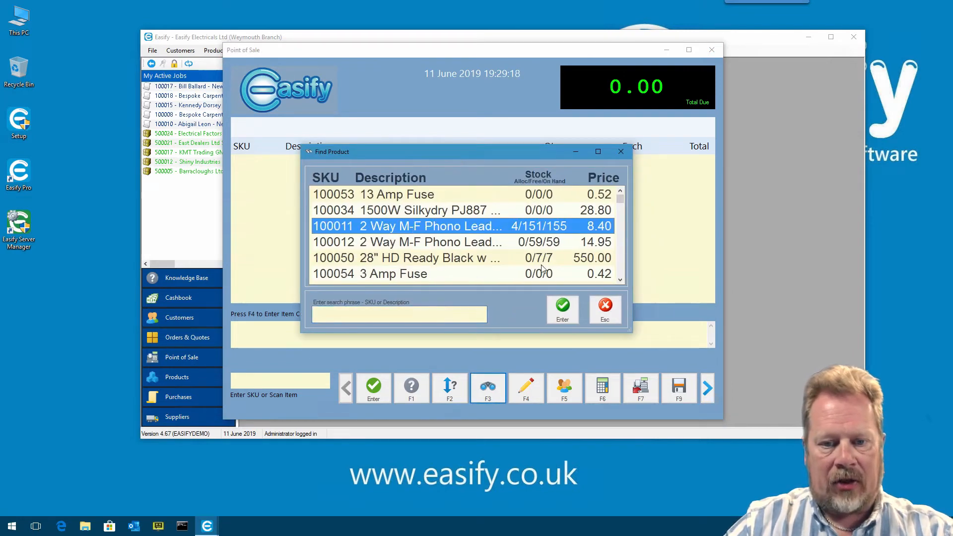
left_click(562, 305)
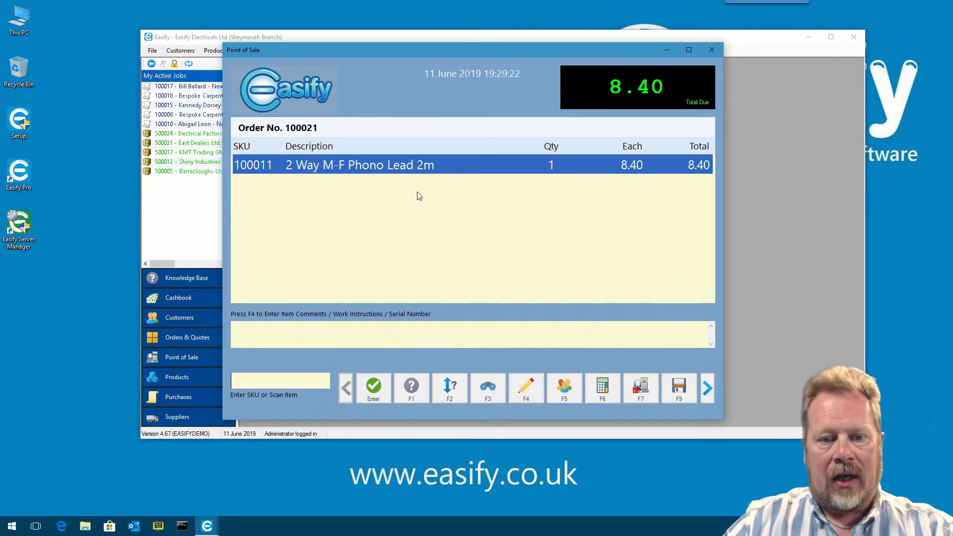
- Add a second line for product 100011 to the sale and delete that line again
left_click(488, 389)
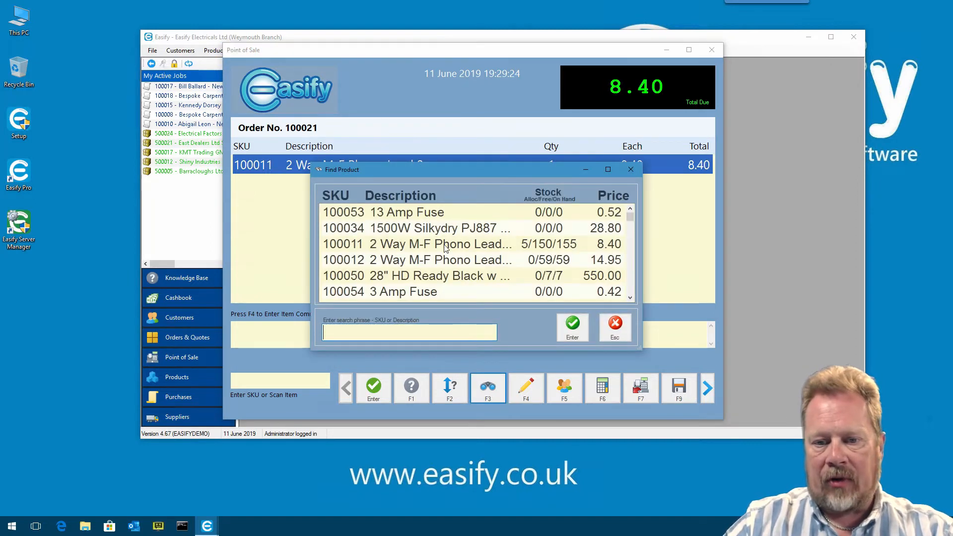
left_click(444, 244)
left_click(578, 332)
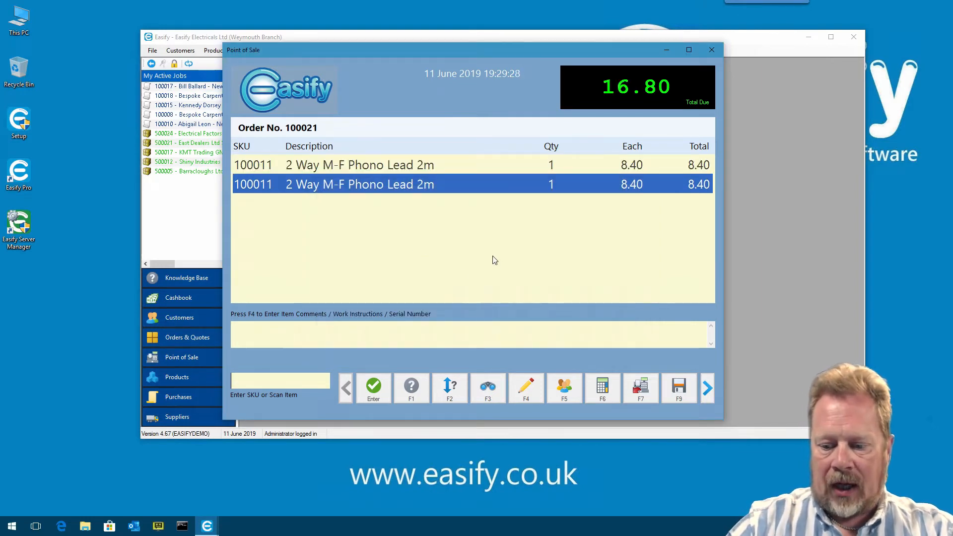
key("Delete")
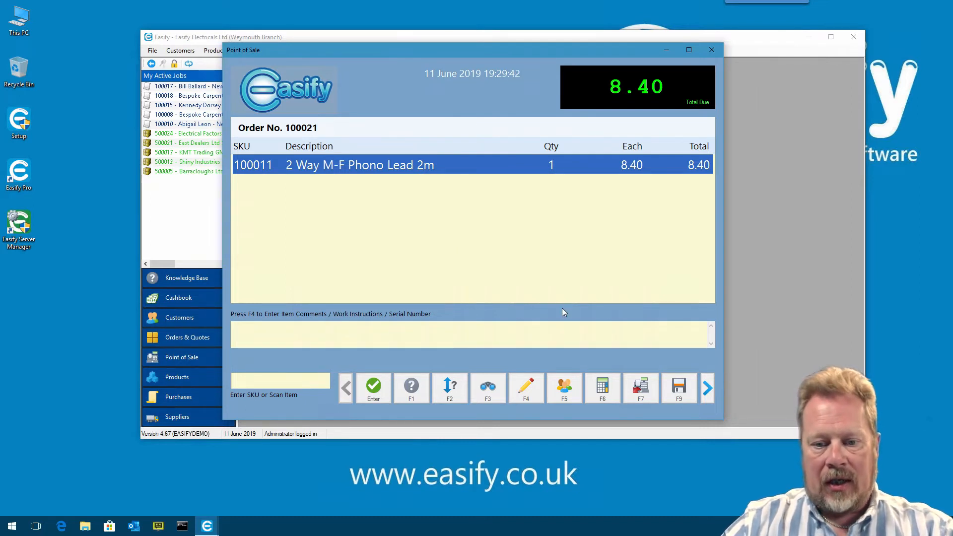
- Close the Point of Sale without saving the current sale
scroll(641, 390, "down", 3)
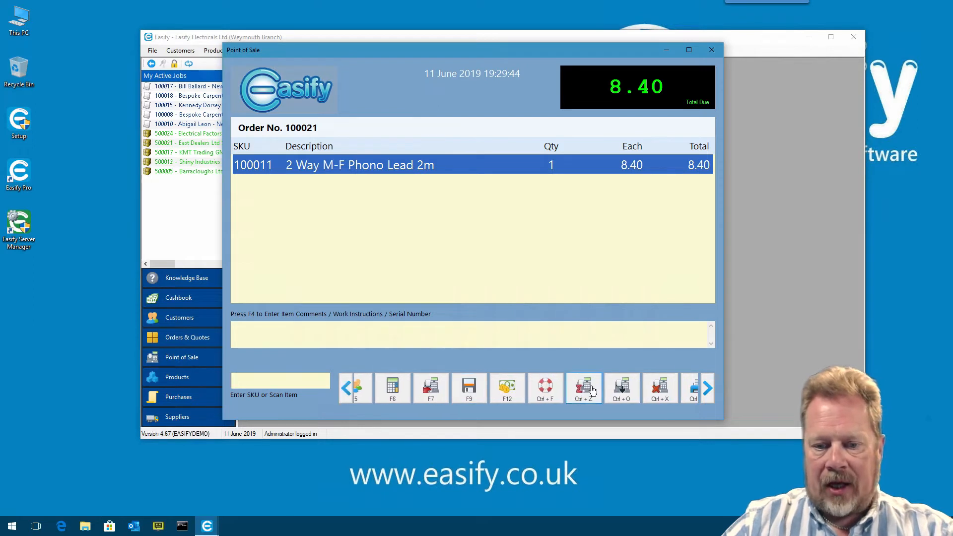
scroll(592, 390, "down", 2)
left_click(679, 388)
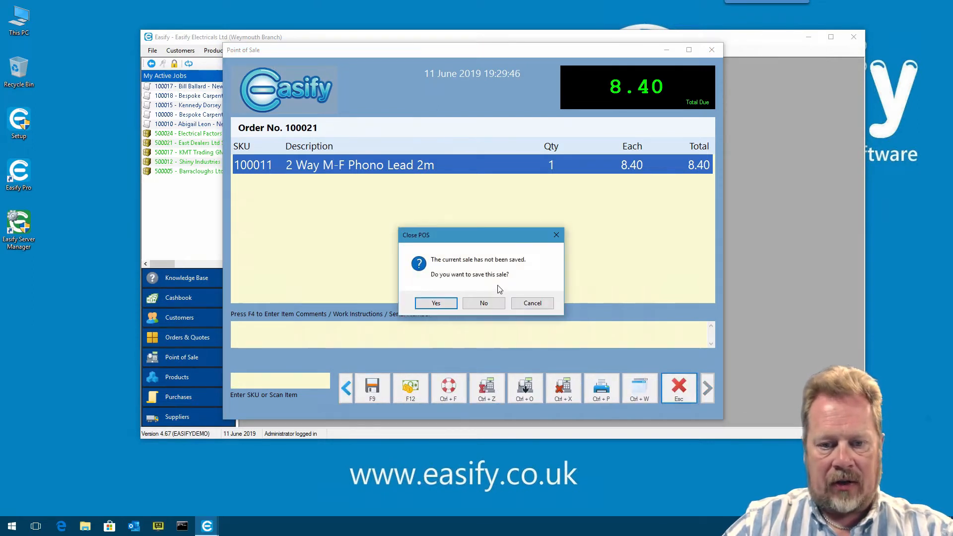
left_click(492, 304)
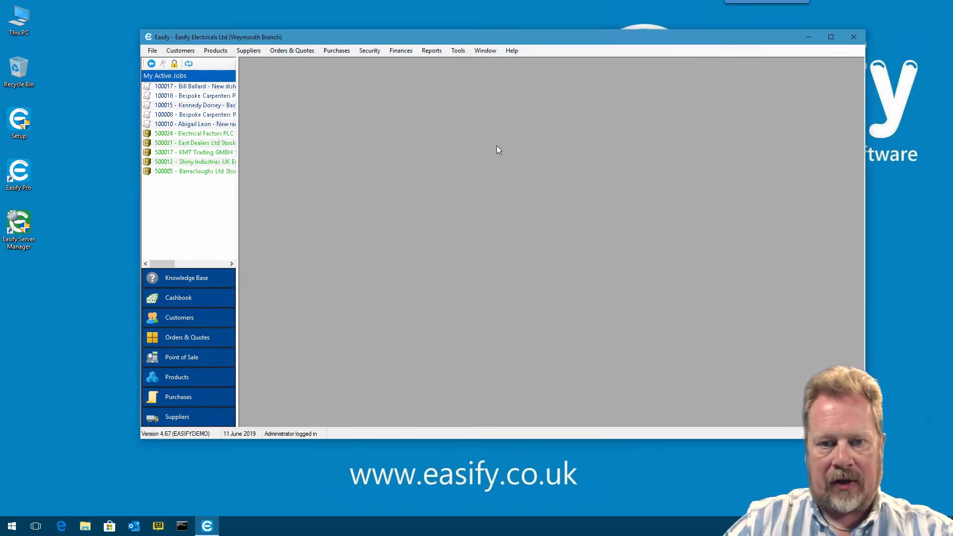
- Open the printing settings for the Point of Sale in the Easify options
left_click(458, 52)
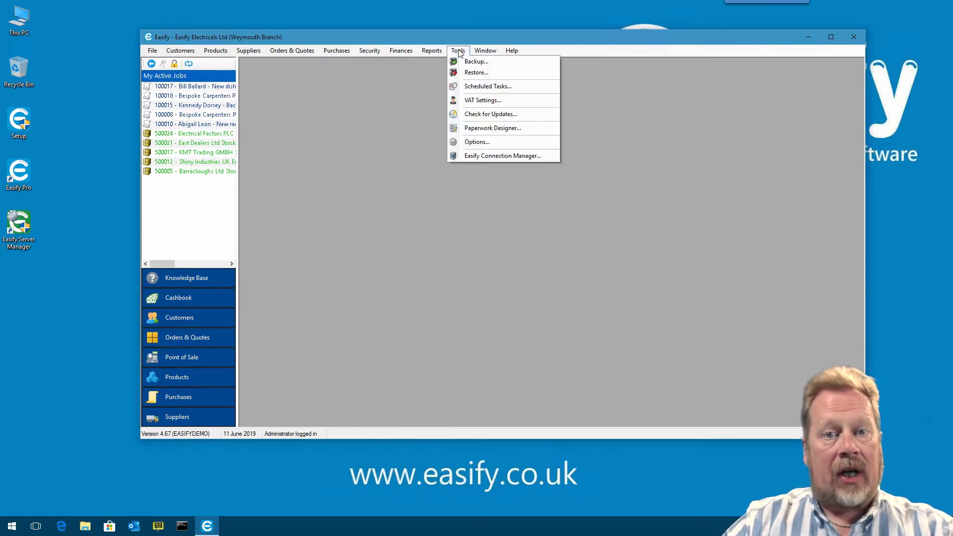
left_click(489, 146)
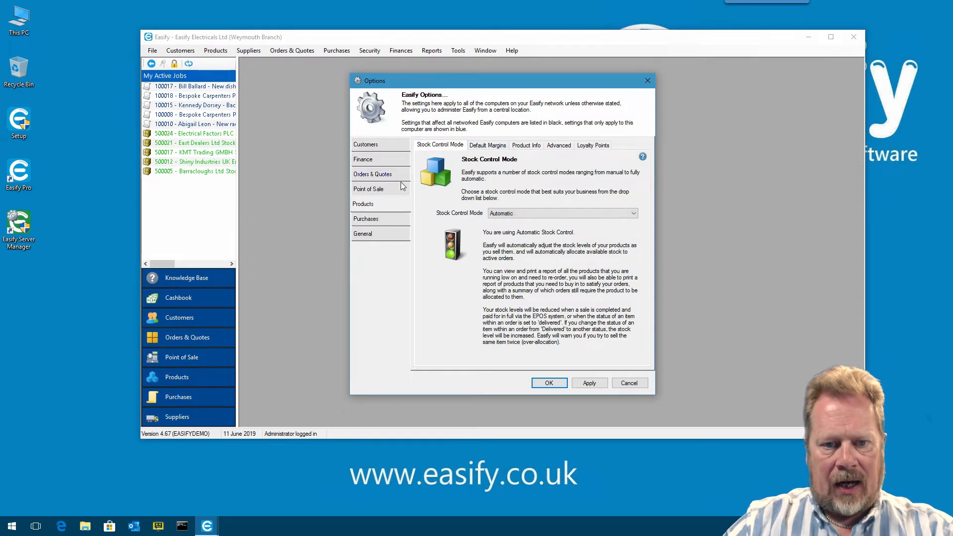
left_click(382, 191)
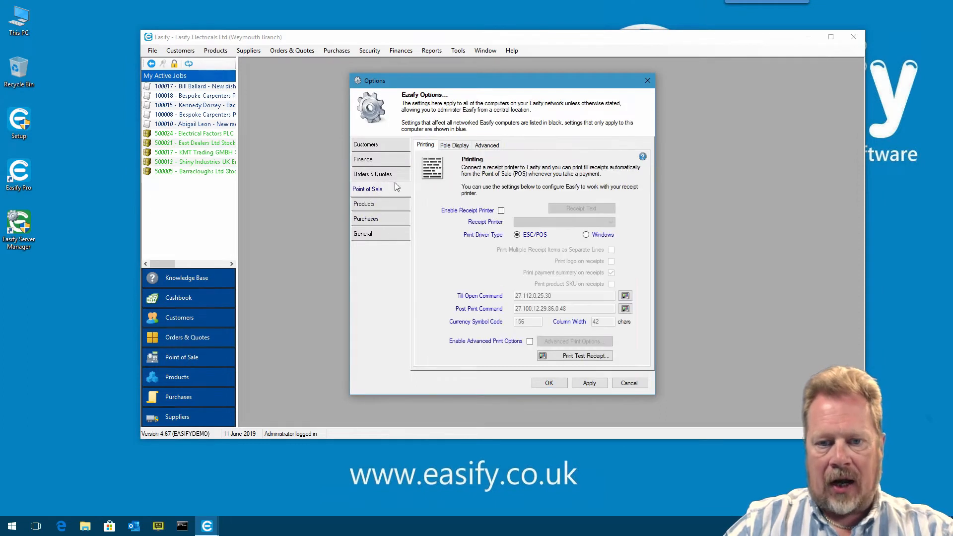
left_click_drag(511, 79, 495, 75)
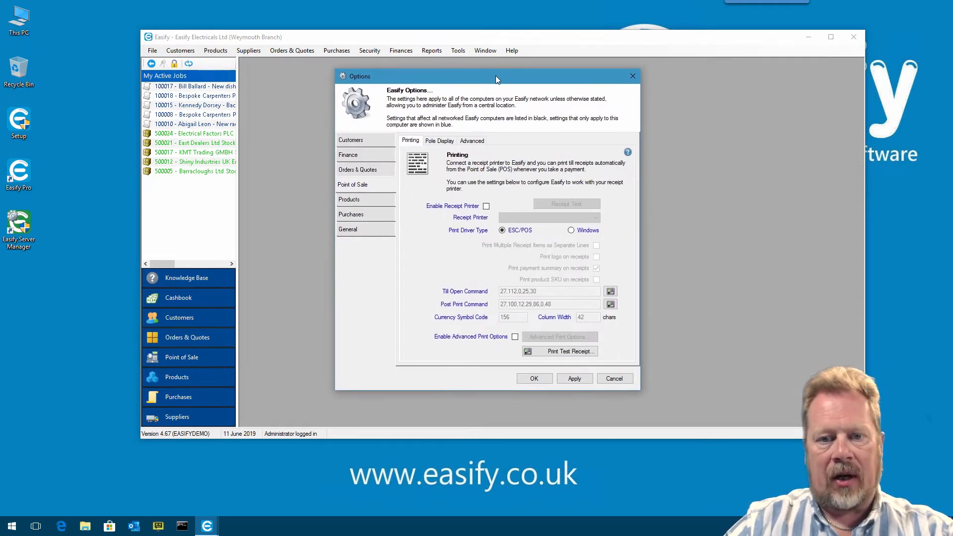
- Enable the advanced print options for the Point of Sale and open their settings
left_click(515, 337)
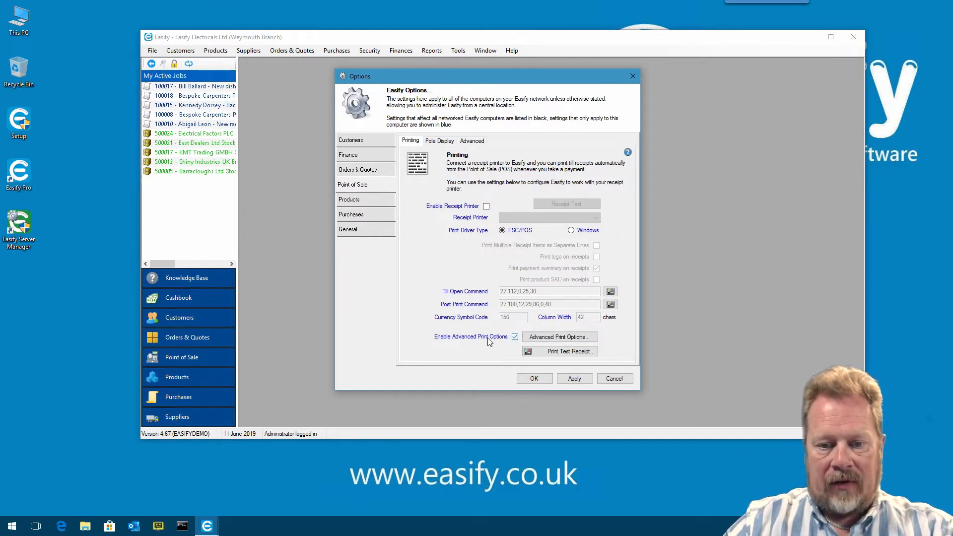
left_click(561, 339)
left_click_drag(490, 108, 515, 89)
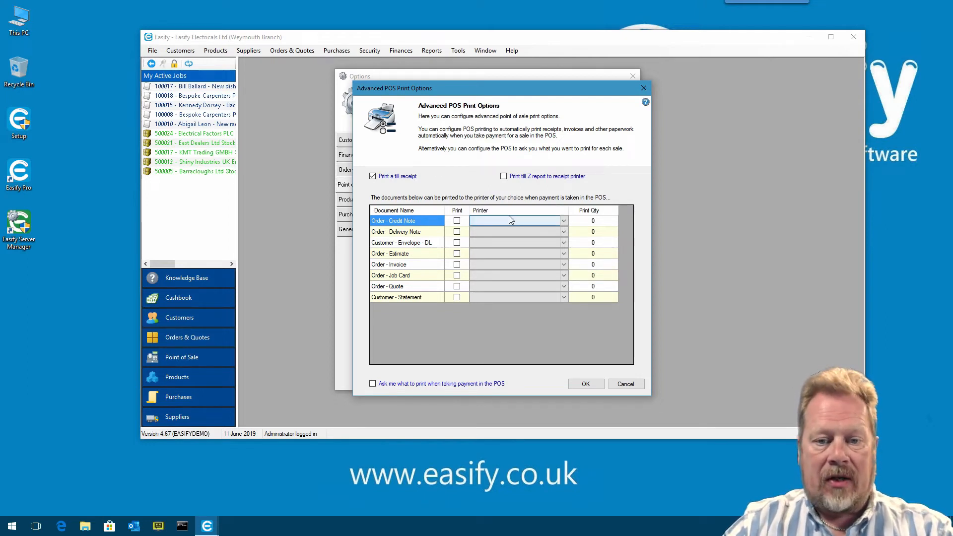
- Set the order invoice to print when payment is taken, using the Canon MX920 series Printer
left_click(457, 265)
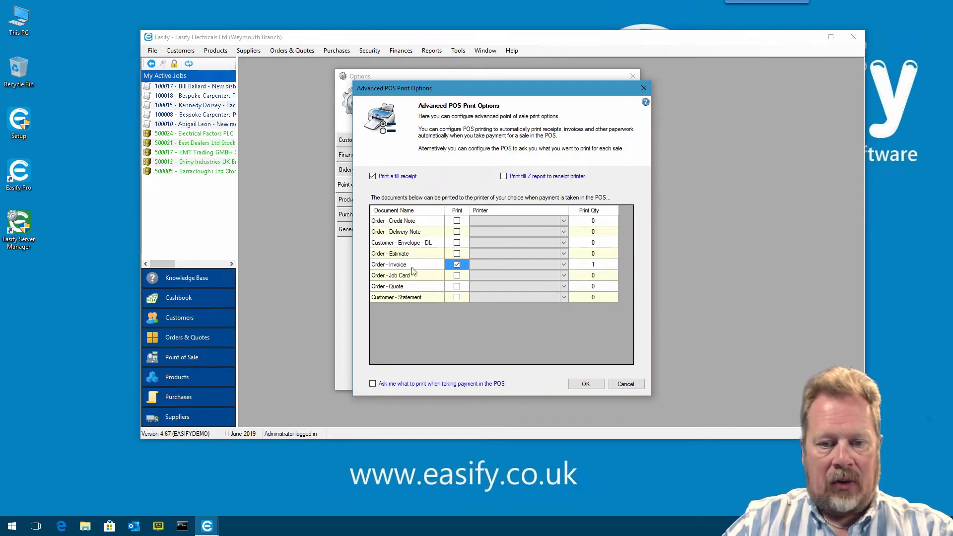
left_click(565, 265)
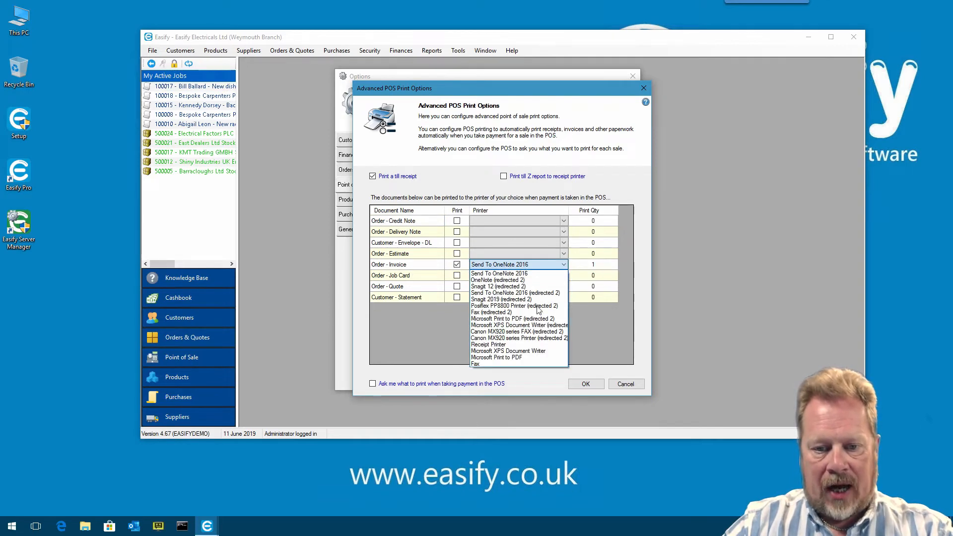
left_click(520, 338)
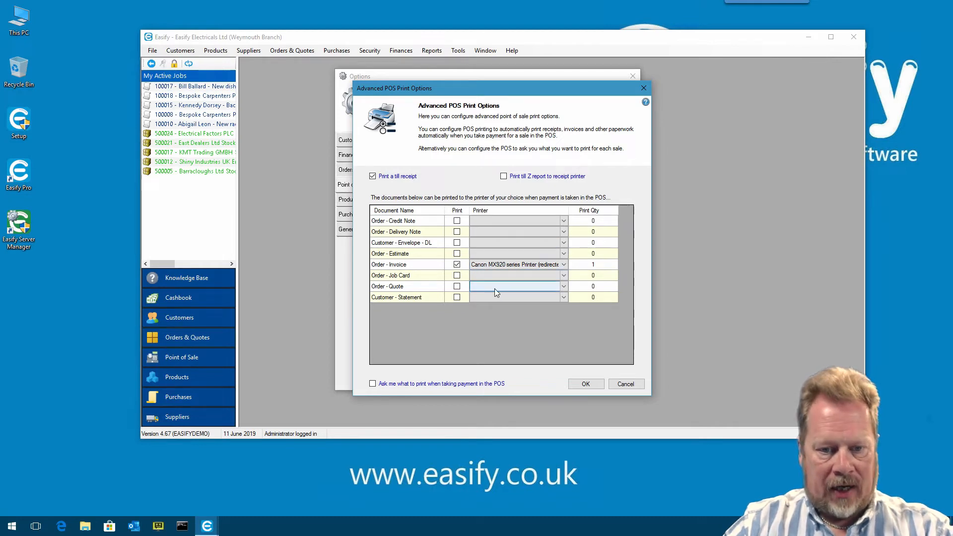
- Set the order job card to print on the Posiflex PP8800 Printer (redirected 2)
left_click(457, 275)
left_click(564, 275)
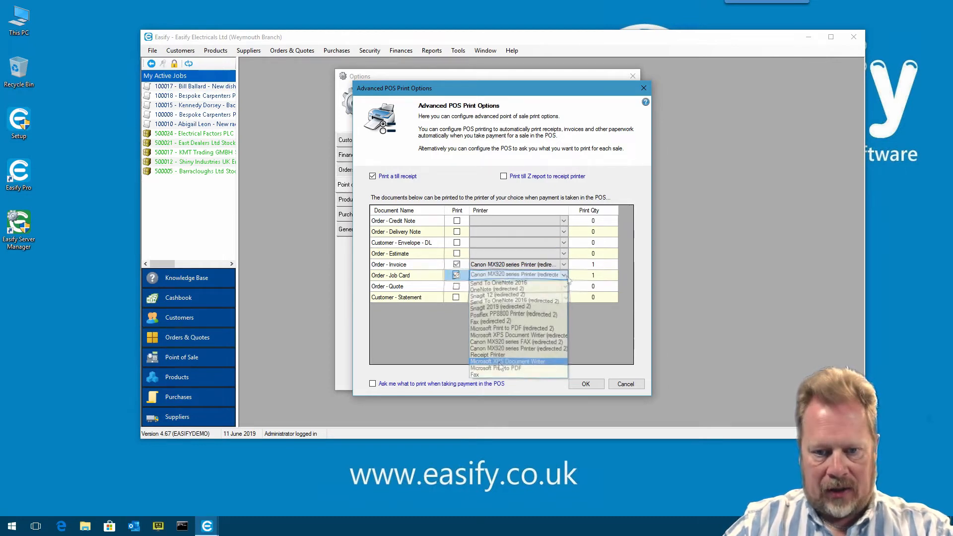
left_click(506, 317)
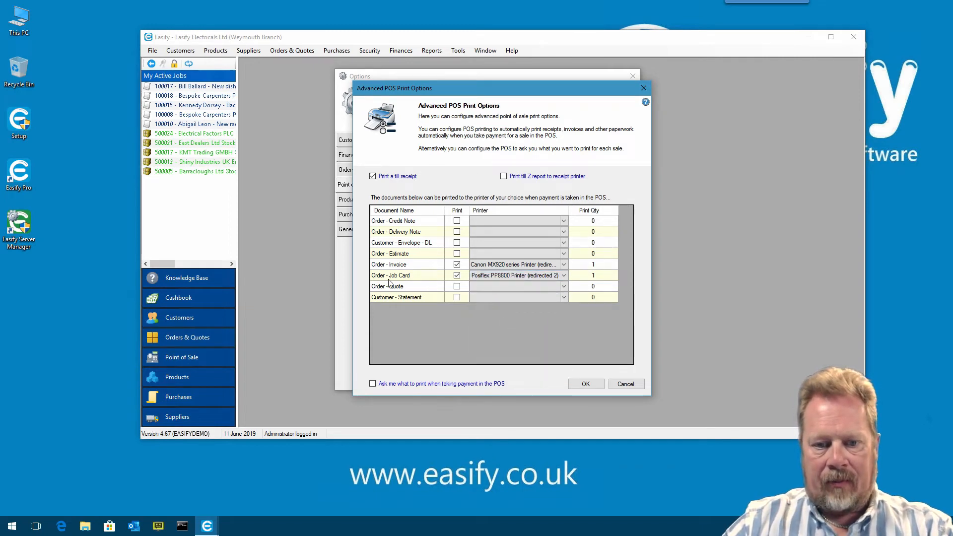
left_click(490, 277)
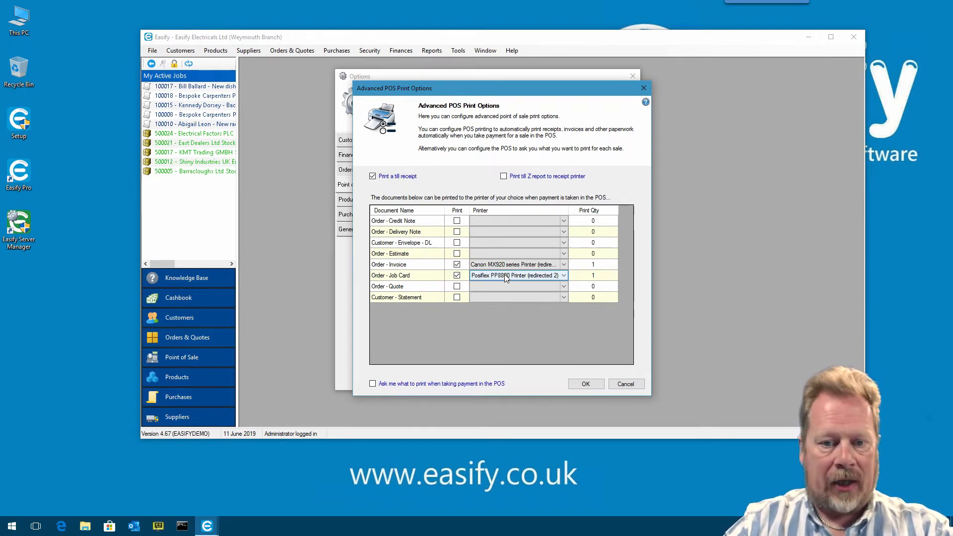
- Set the order delivery note to print with Microsoft Print to PDF
left_click(456, 232)
left_click(564, 232)
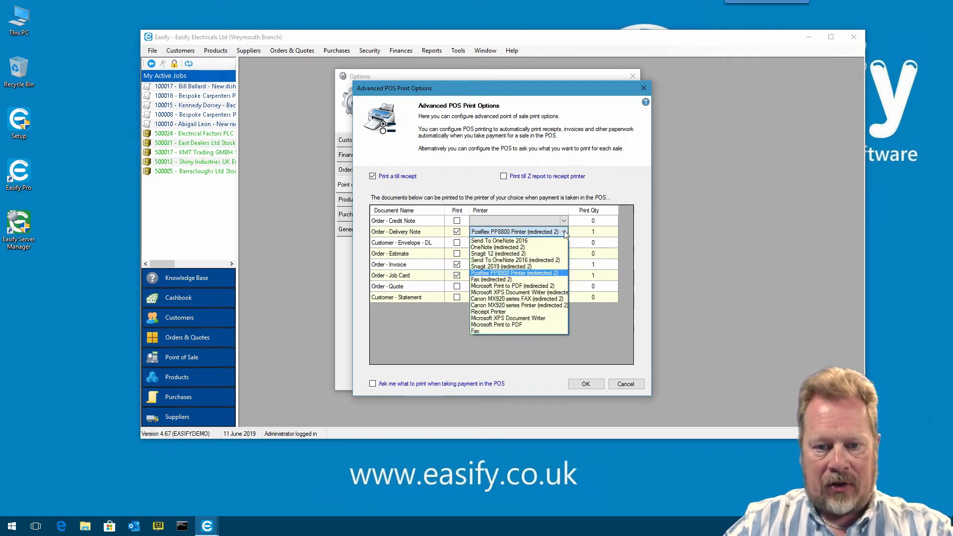
left_click(516, 326)
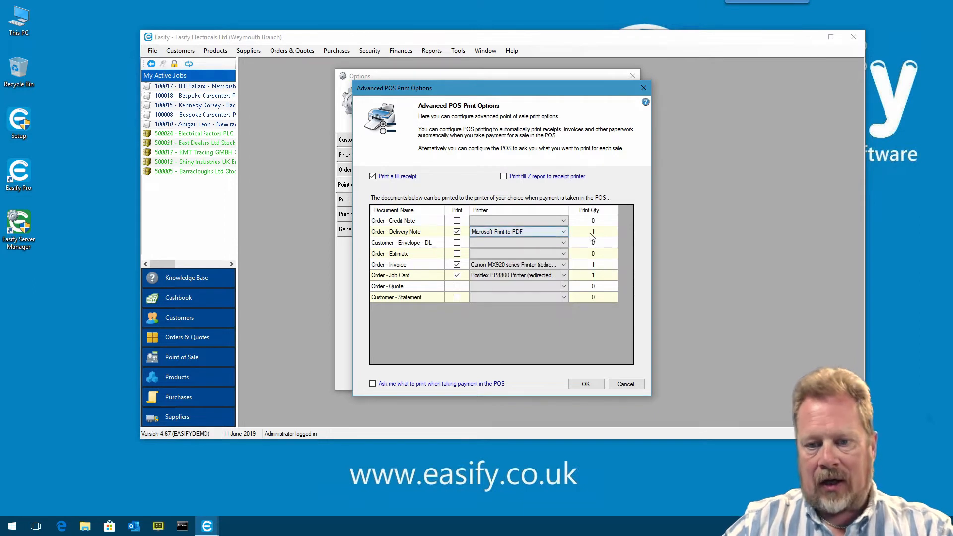
left_click(508, 243)
left_click(505, 222)
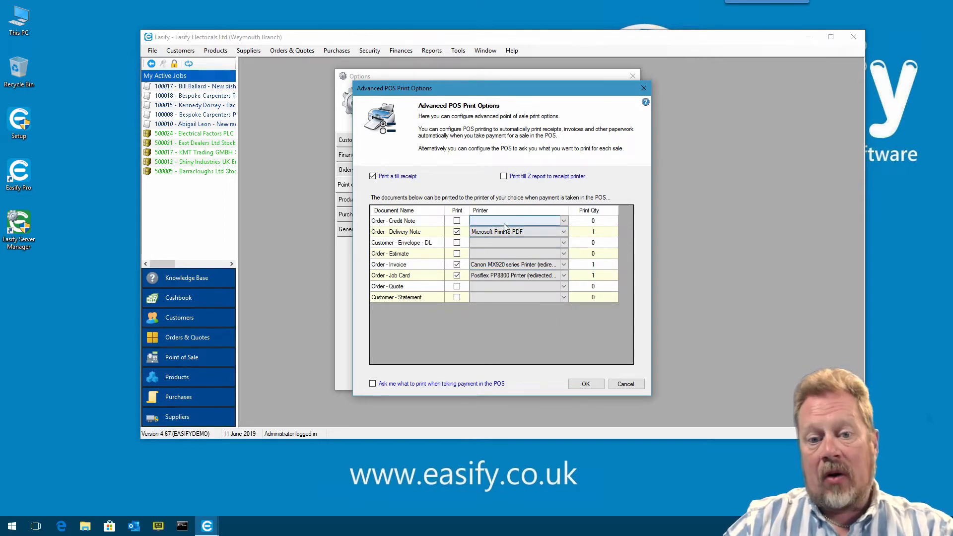
left_click(530, 266)
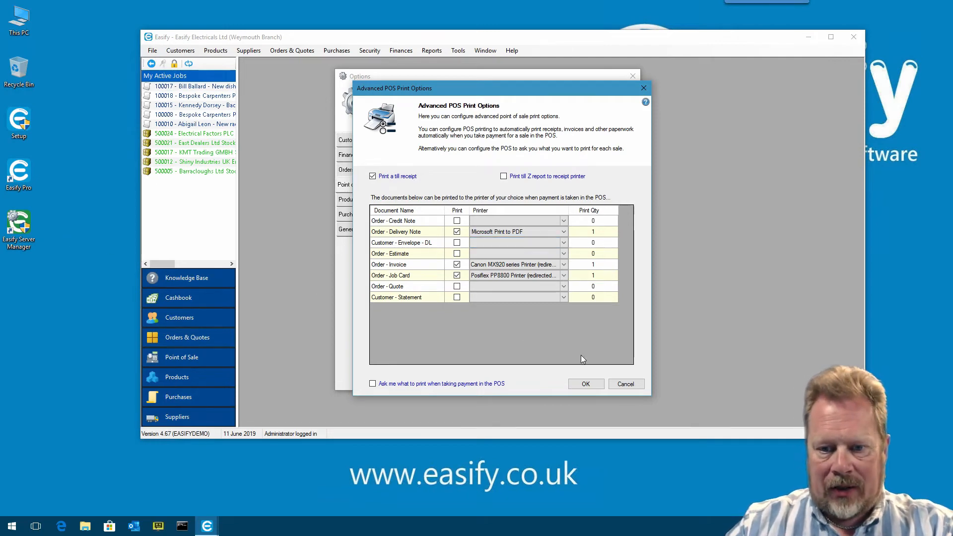
- Discard the advanced print settings and close the options without saving changes
left_click(639, 384)
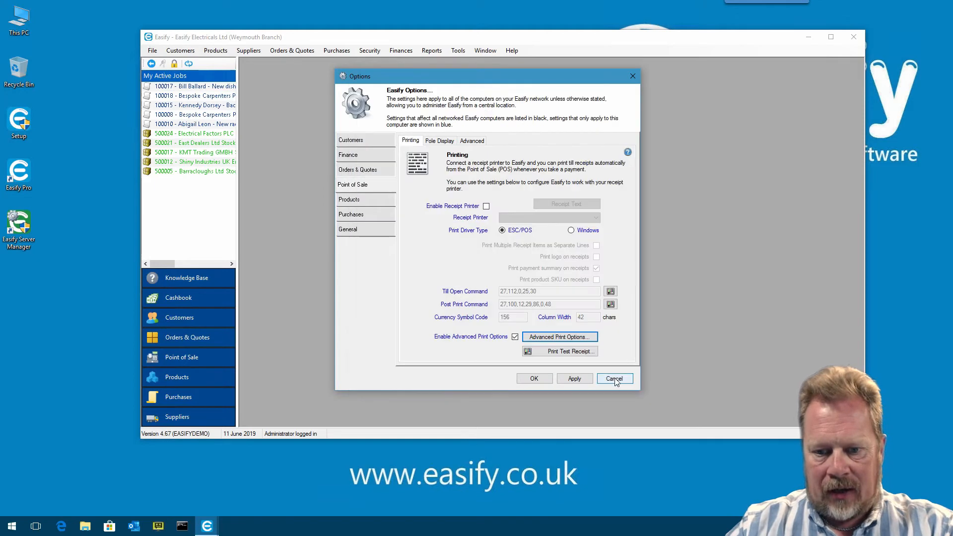
left_click(614, 380)
left_click(495, 302)
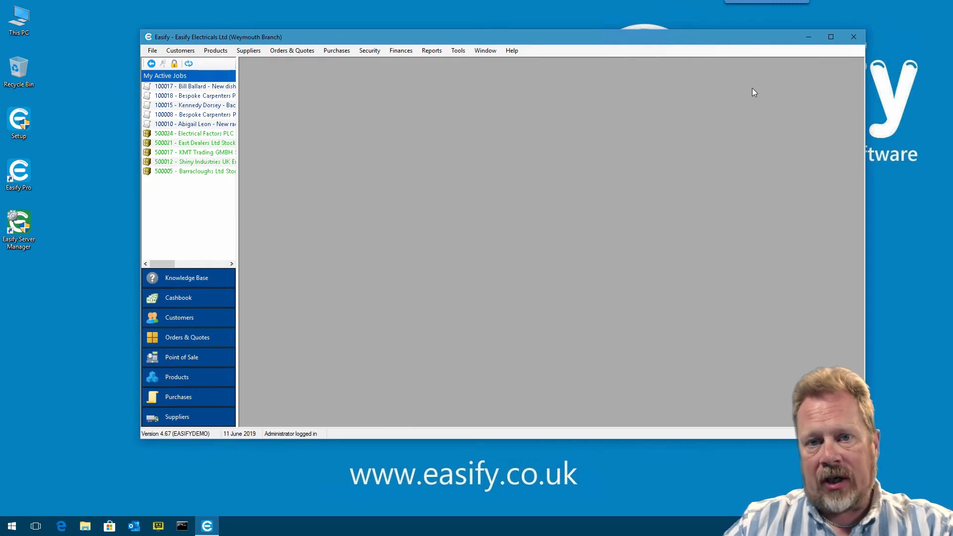
- Close Easify, and browse the update articles on the Easify website's News page in Microsoft Edge
left_click(853, 38)
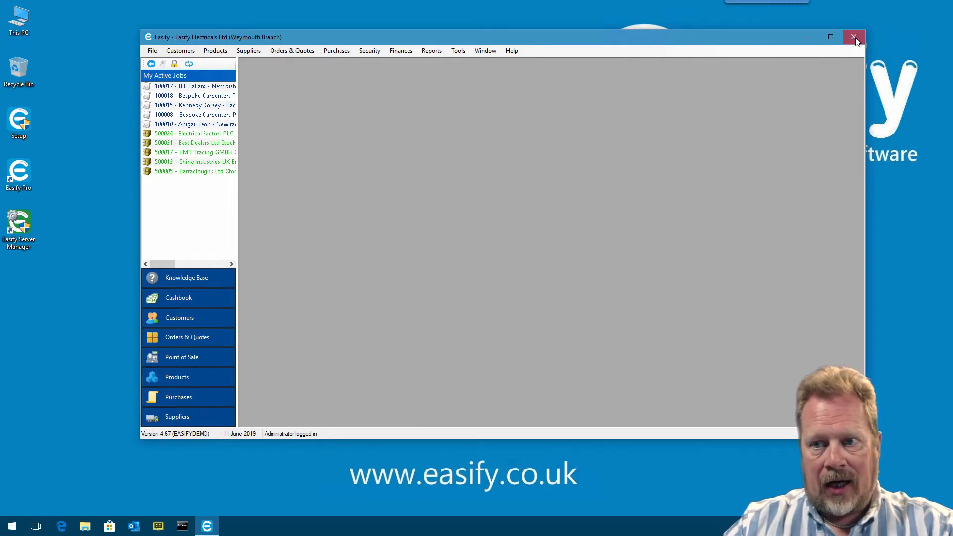
left_click(62, 526)
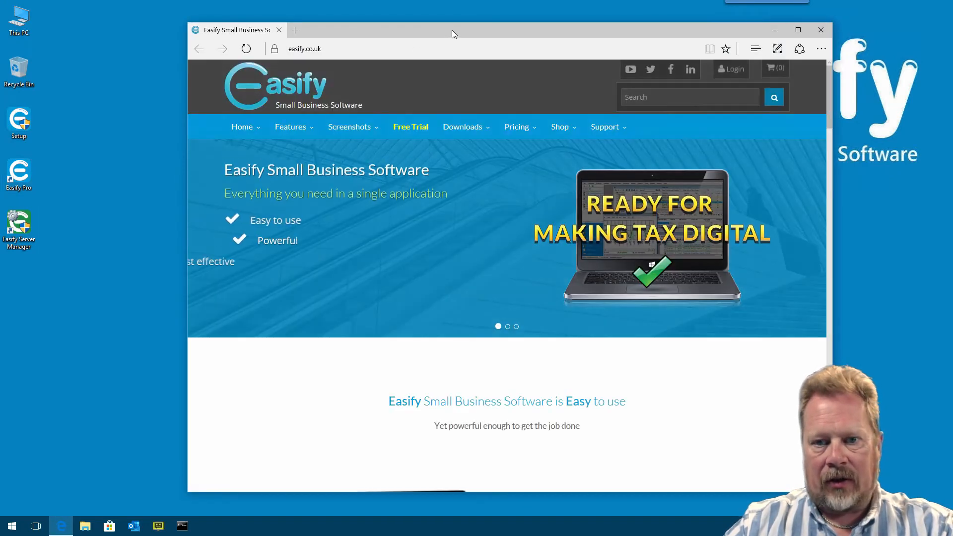
mouse_move(259, 131)
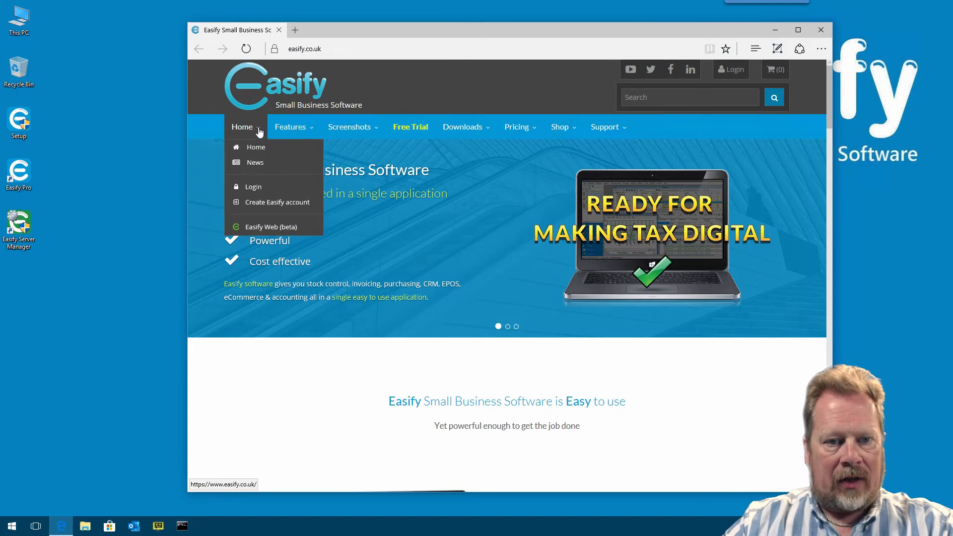
left_click(262, 168)
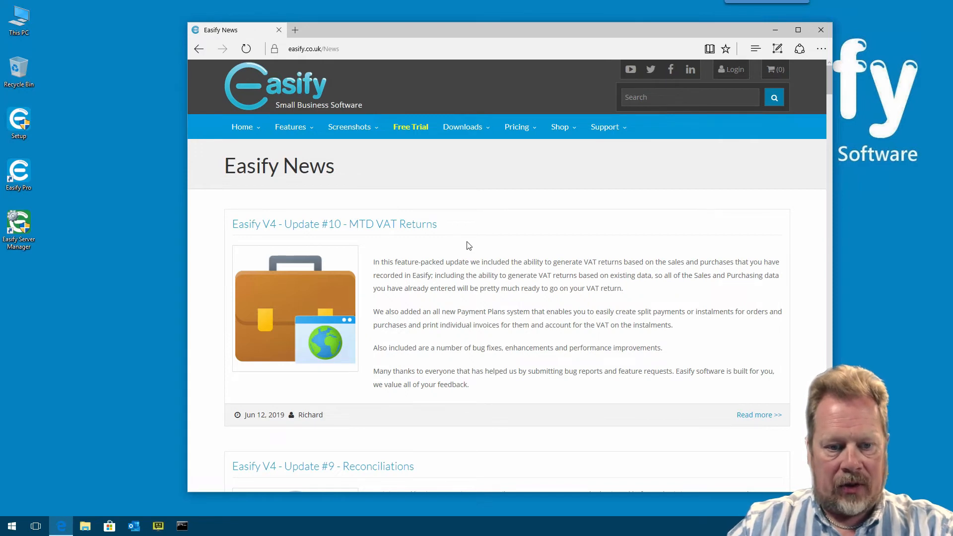
scroll(469, 246, "down", 6)
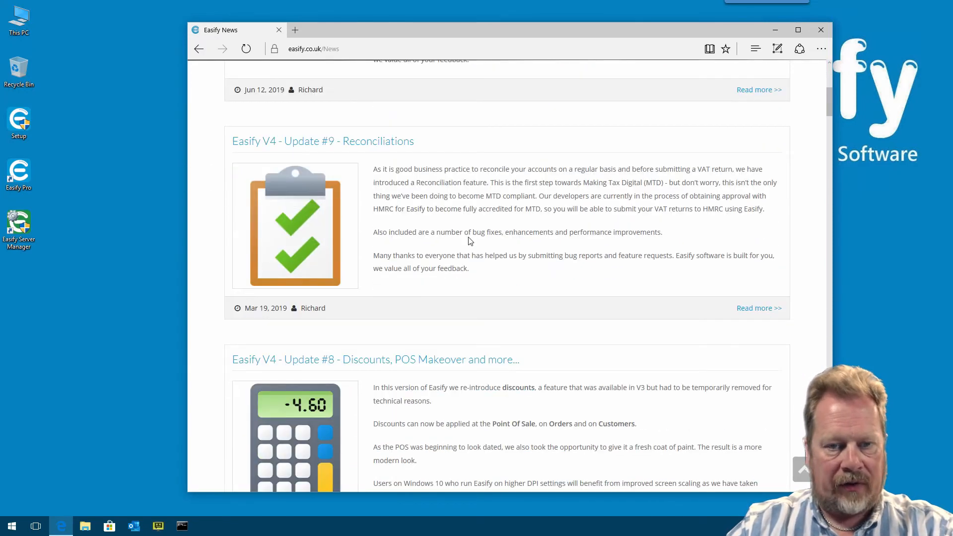
- Open the Easify V4 Update #10 - MTD VAT Returns news article and read its VAT Returns section
scroll(470, 241, "up", 6)
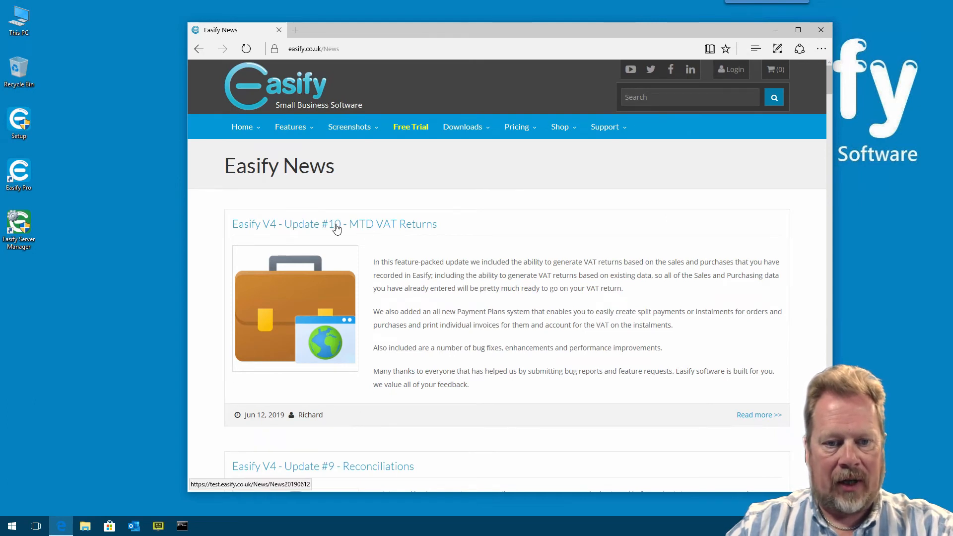
left_click(371, 228)
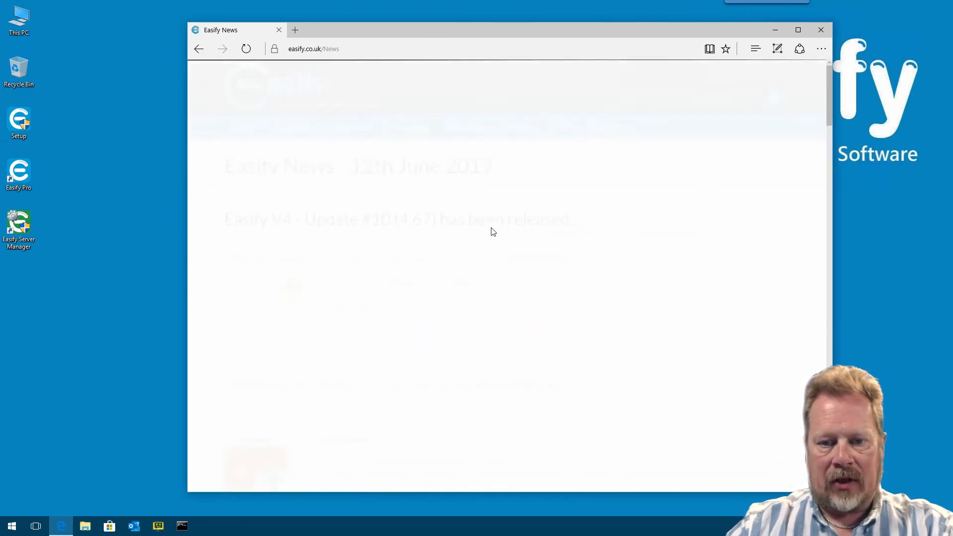
scroll(468, 231, "down", 3)
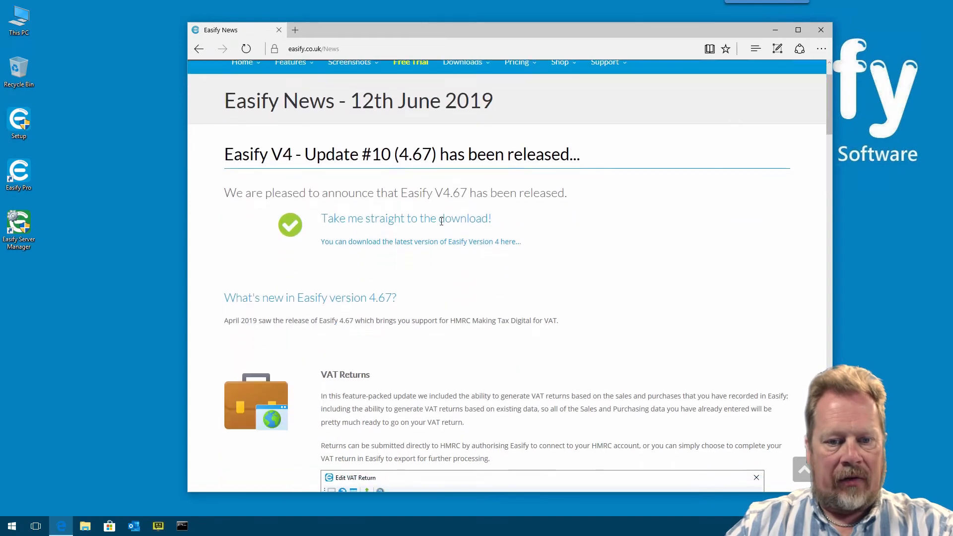
scroll(468, 229, "down", 1)
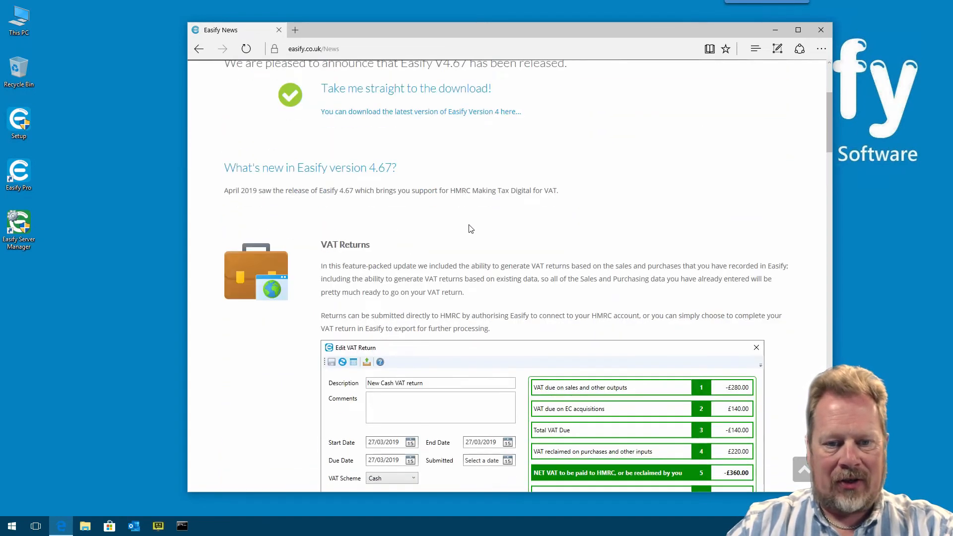
scroll(472, 228, "down", 3)
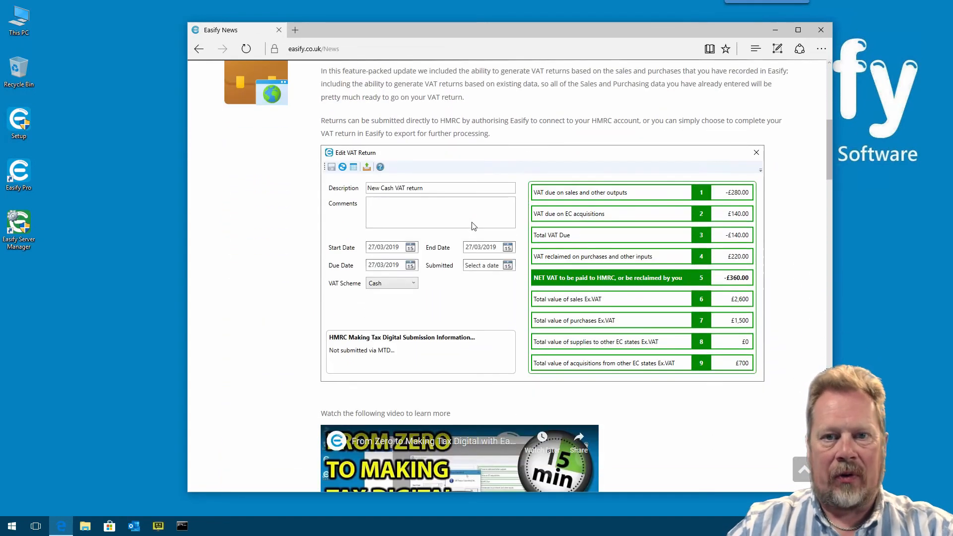
scroll(486, 222, "down", 1)
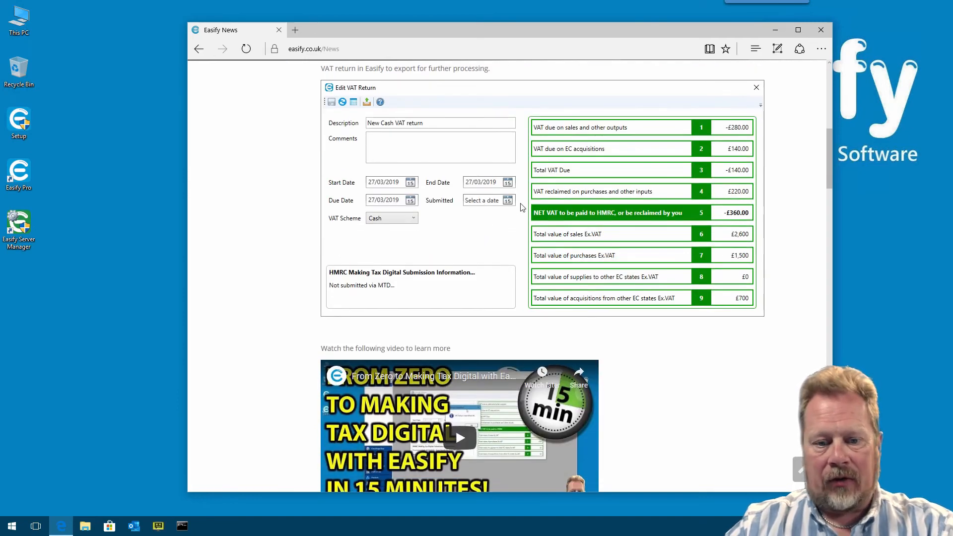
scroll(516, 206, "down", 2)
- Read the article's sections on new purchase types, payment plans, YouTube channel updates, improvements and bug fixes in 4.67
scroll(644, 248, "down", 5)
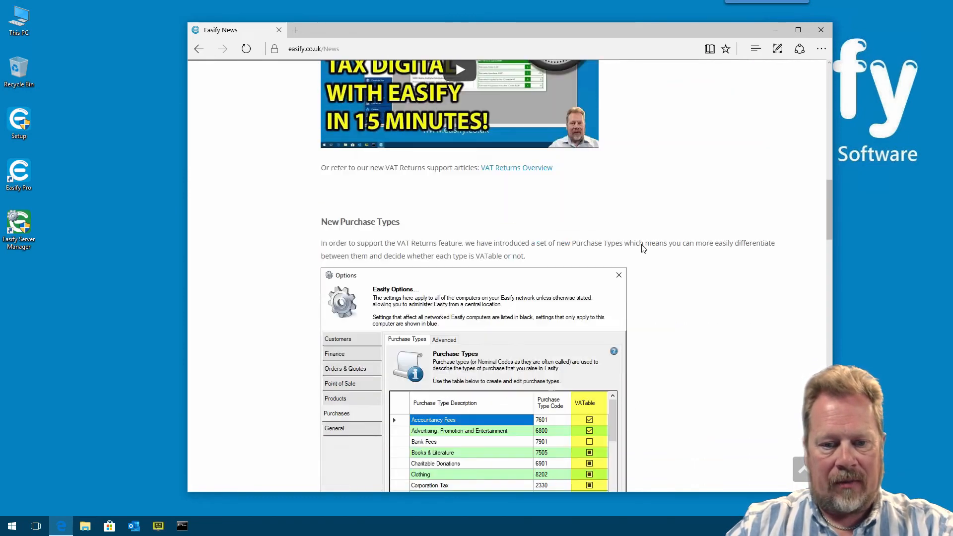
scroll(648, 248, "down", 2)
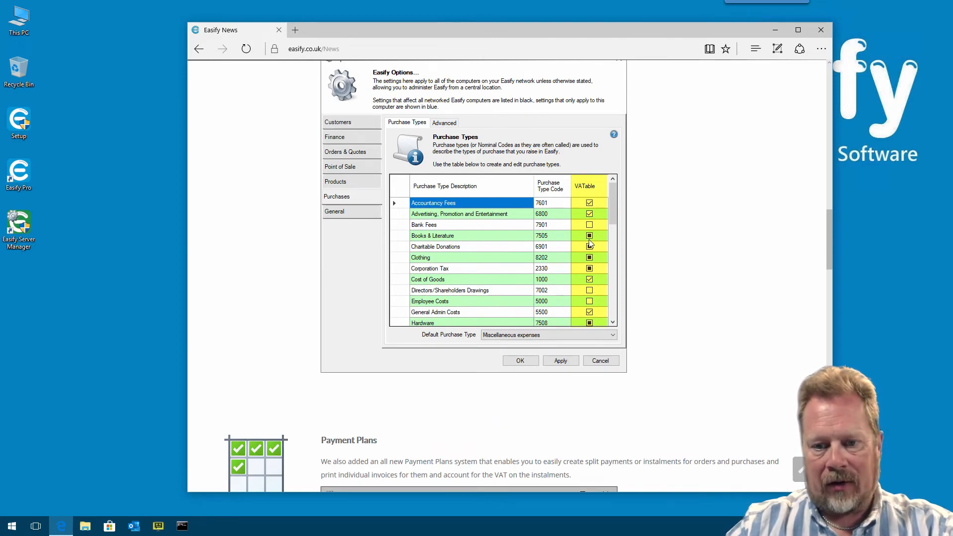
scroll(621, 239, "down", 5)
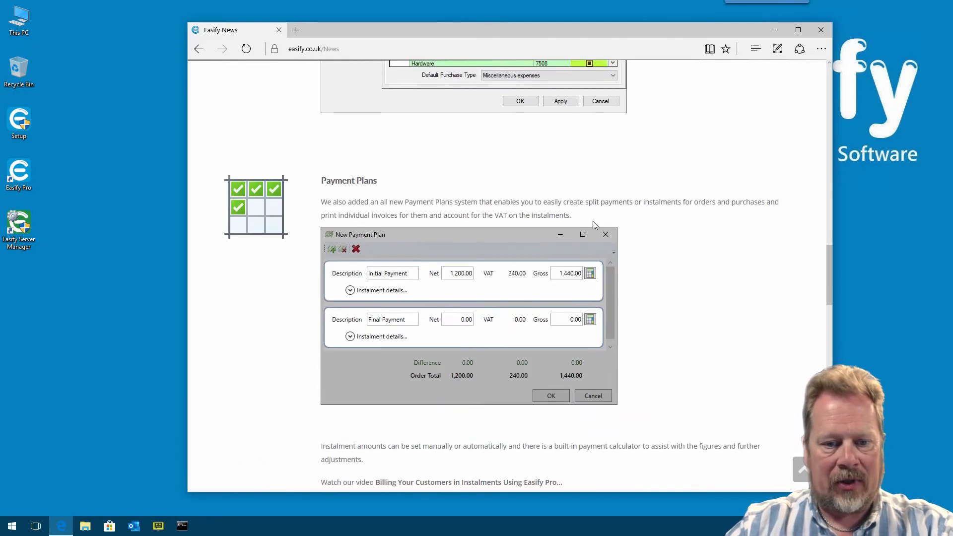
scroll(647, 234, "down", 4)
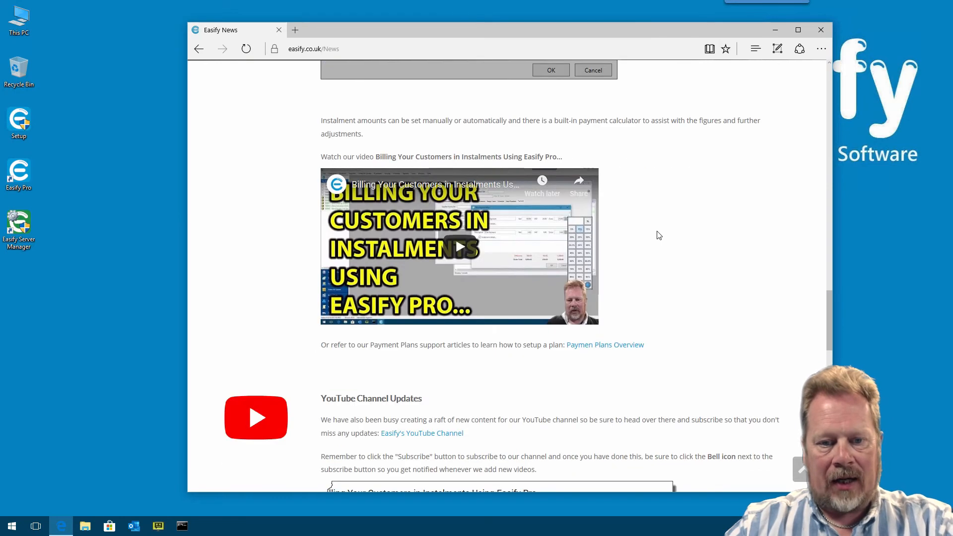
scroll(660, 234, "down", 1)
scroll(647, 230, "down", 3)
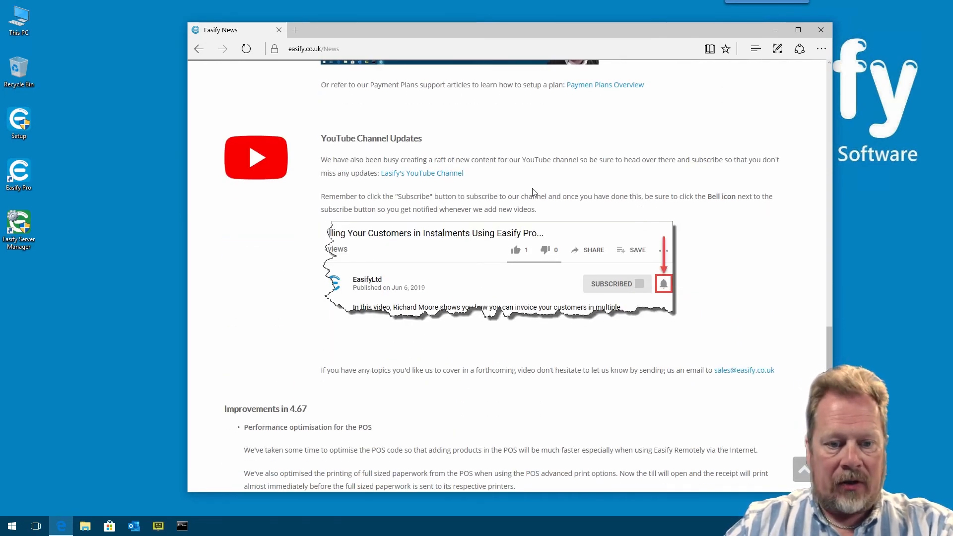
scroll(534, 192, "down", 5)
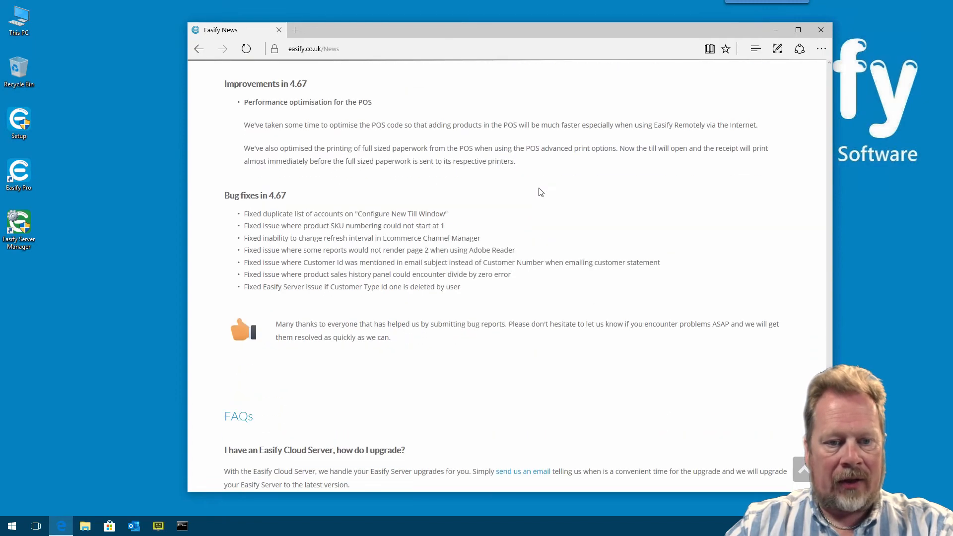
scroll(541, 192, "down", 1)
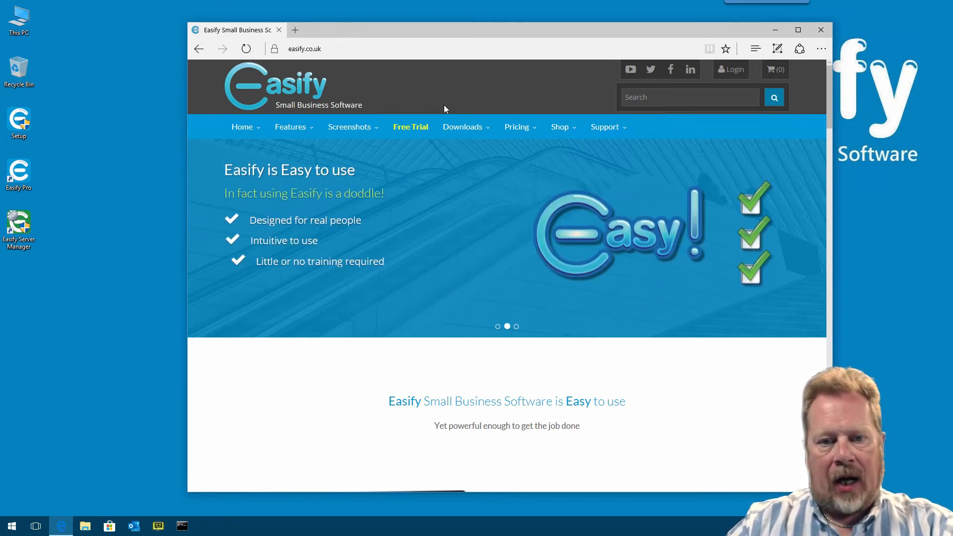
- Open the Easify V4 download page and examine the latest version details and the e-mail address field for the download link
left_click(485, 132)
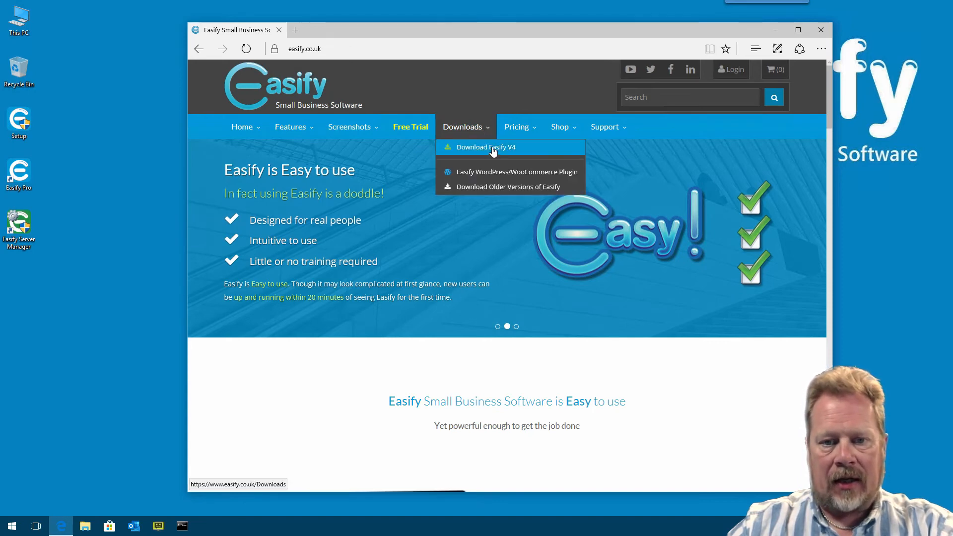
left_click(493, 152)
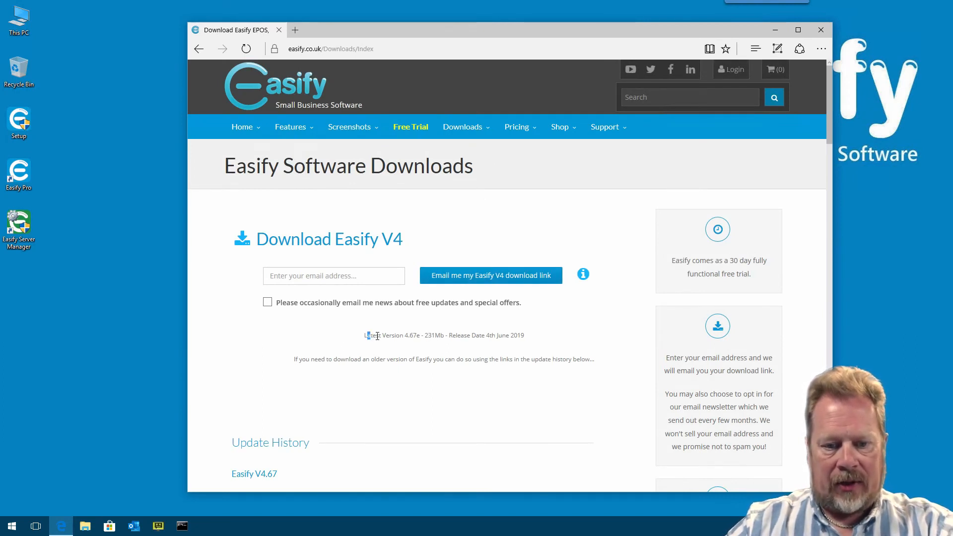
left_click_drag(365, 336, 525, 336)
left_click(342, 278)
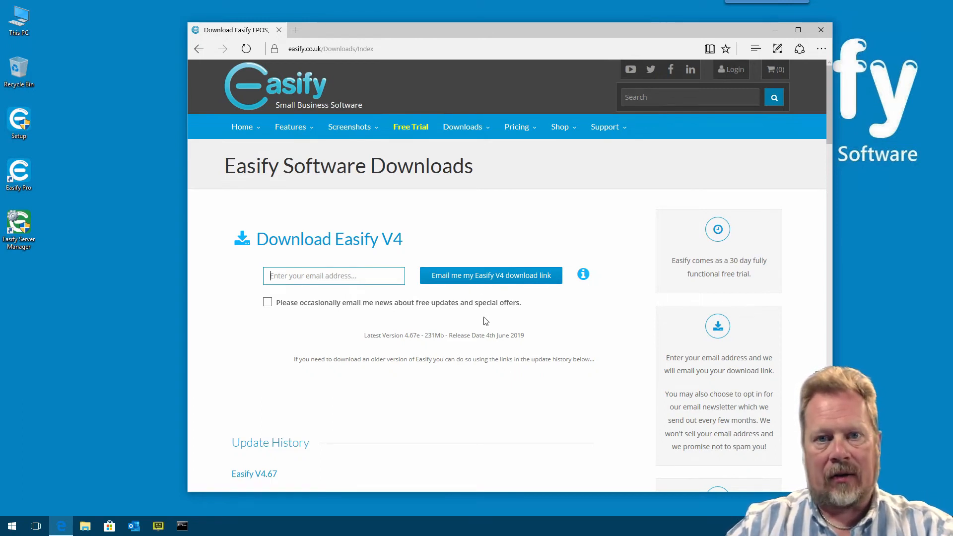
left_click(459, 335)
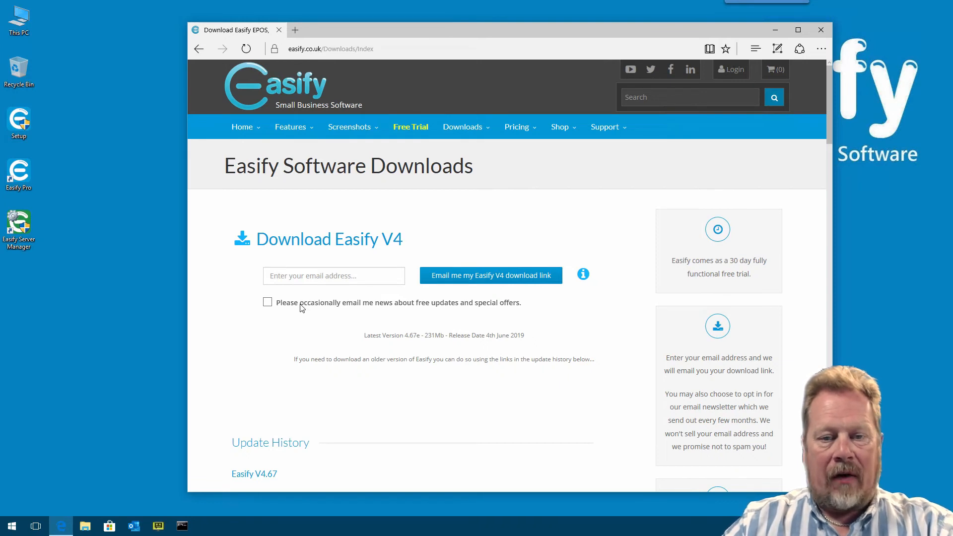
- Opt in to occasional e-mail news about free updates and special offers, and check the newsletter subscription form in the page footer
left_click(267, 303)
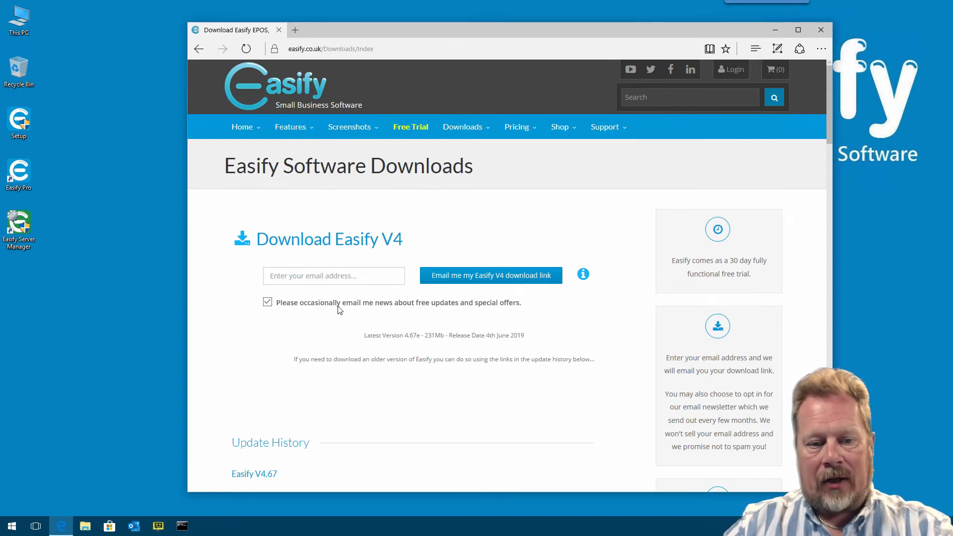
scroll(357, 321, "down", 20)
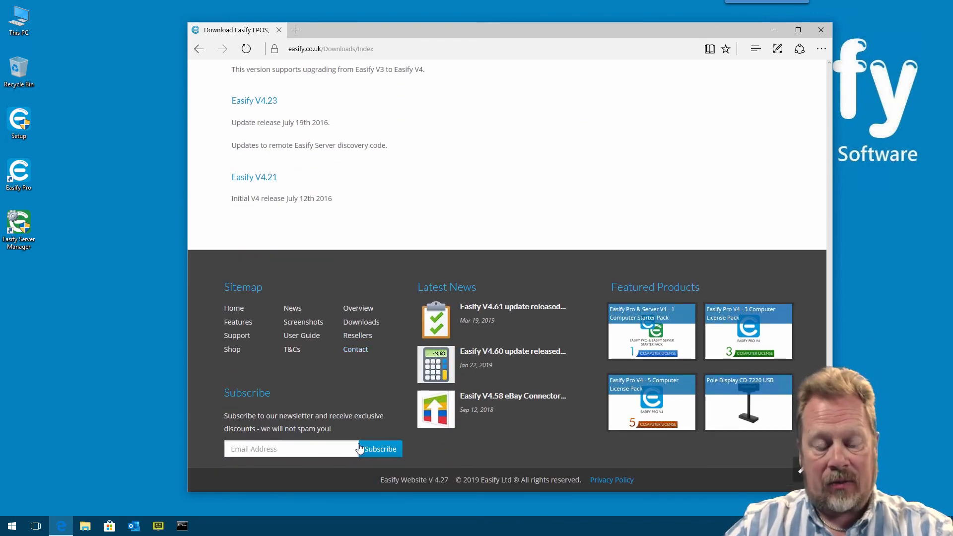
scroll(398, 385, "up", 6)
scroll(398, 385, "up", 20)
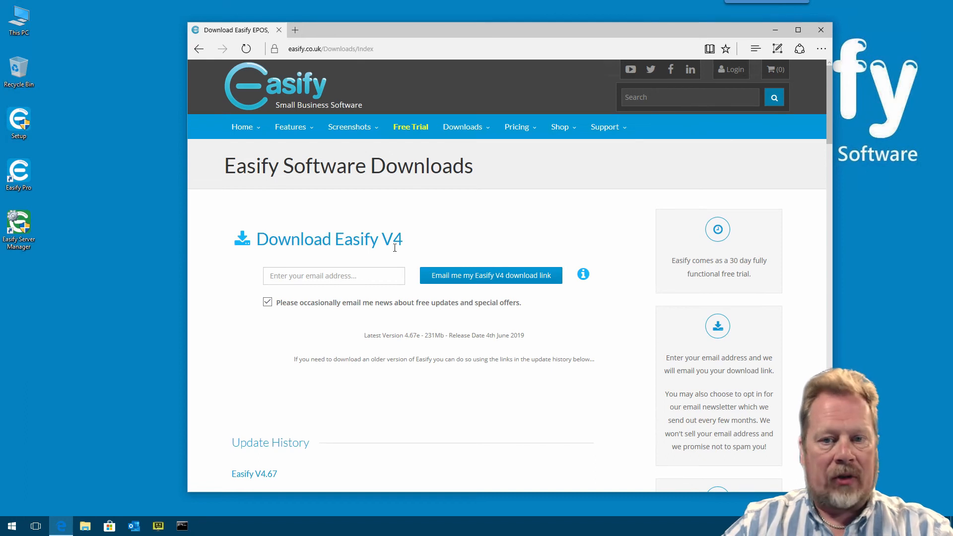
- Close the browser, launch the Easify Setup program from the desktop and allow it to make changes to the device
left_click(821, 30)
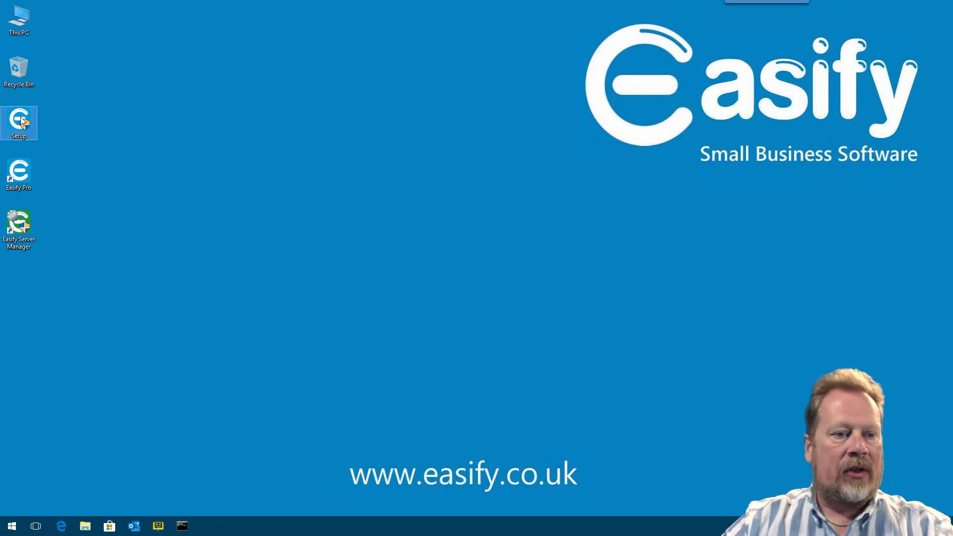
double_click(22, 123)
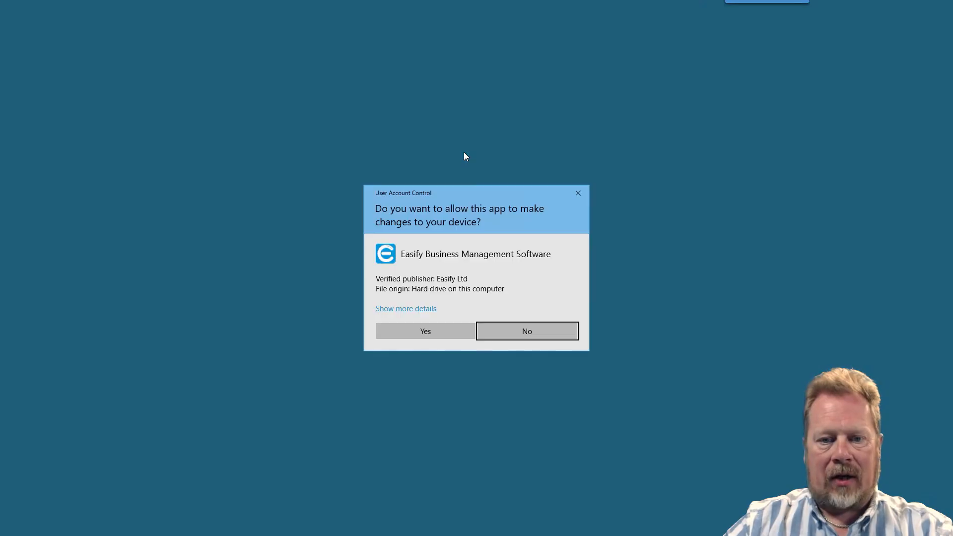
left_click(437, 331)
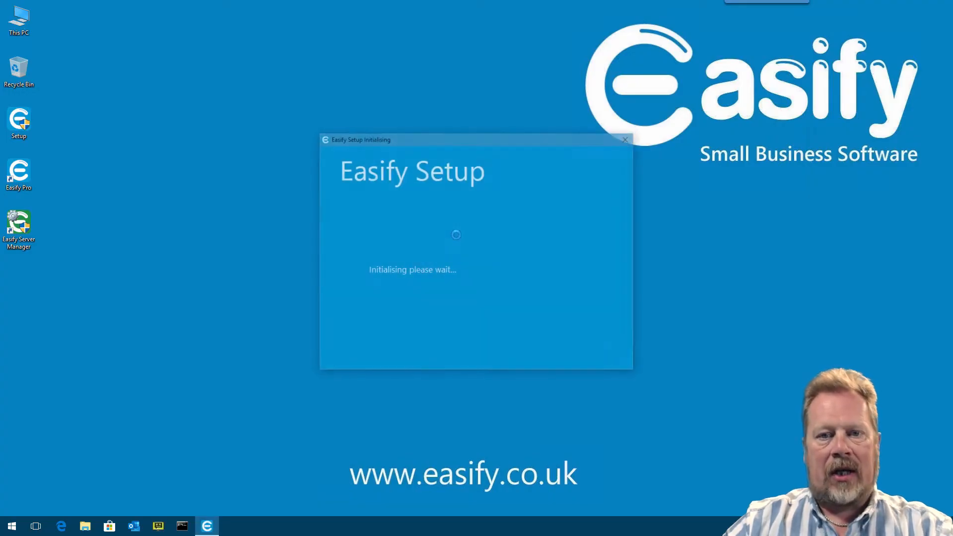